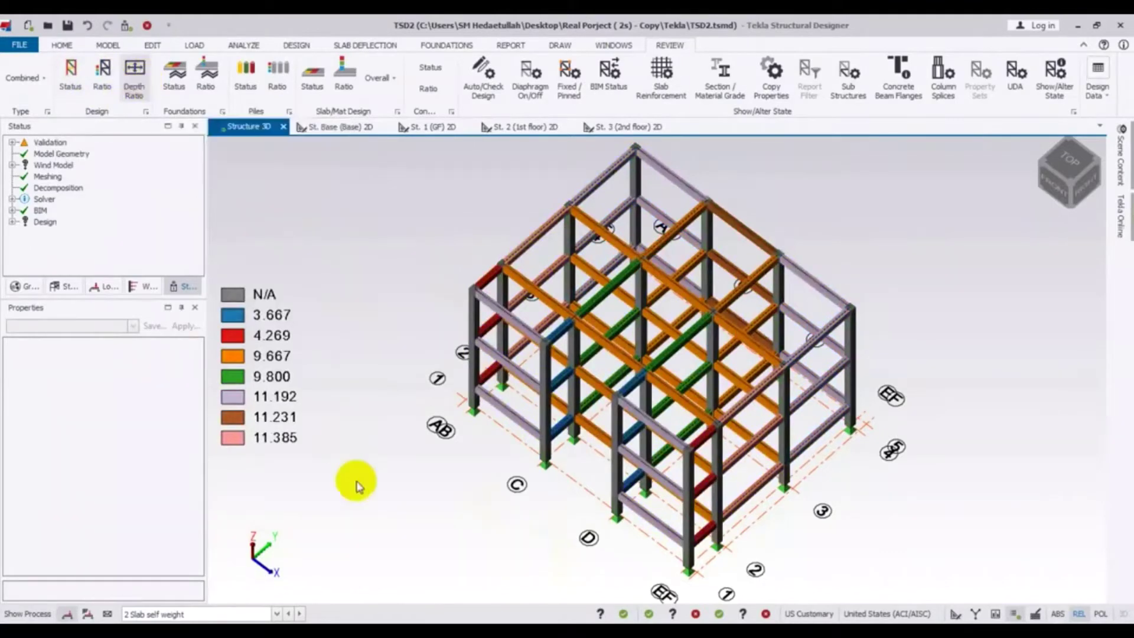
Switch the 3D structure's colouring from depth ratio to design status and view the members' results.
{"action": "middle_click_drag", "start_coordinate": [379, 476], "coordinate": [405, 470]}
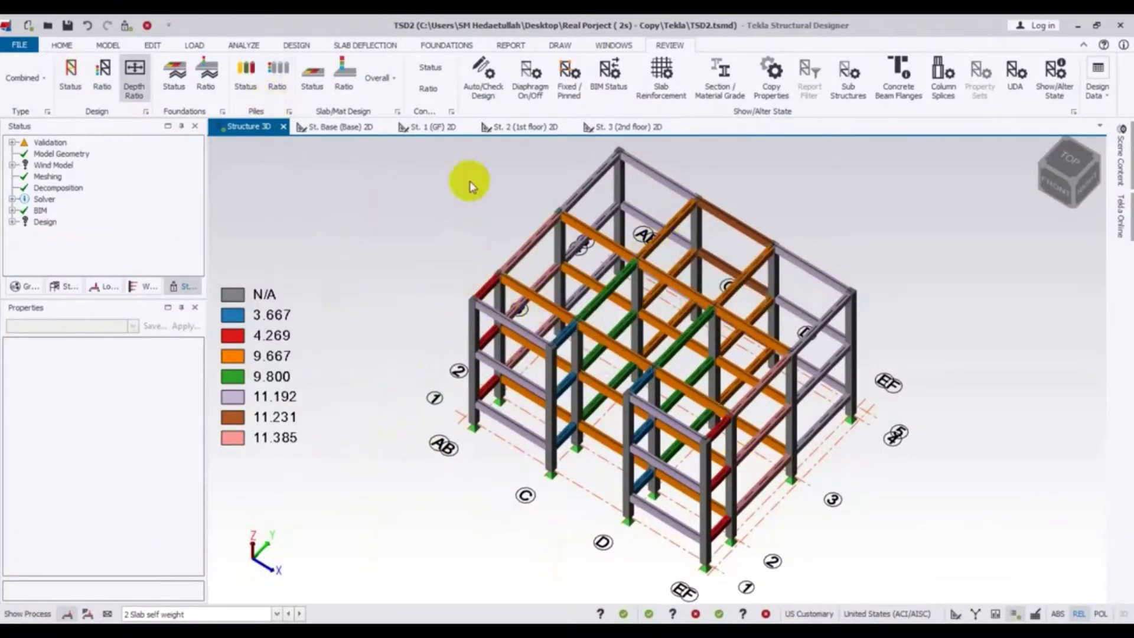
{"action": "left_click", "coordinate": [70, 74]}
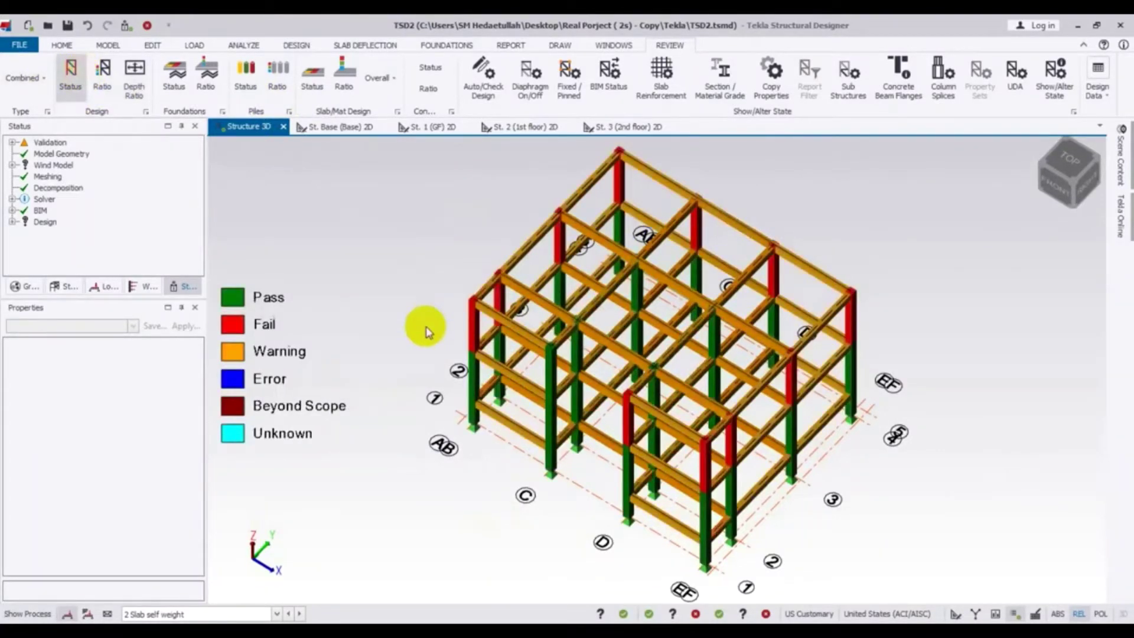
{"action": "middle_click_drag", "start_coordinate": [439, 510], "coordinate": [447, 345]}
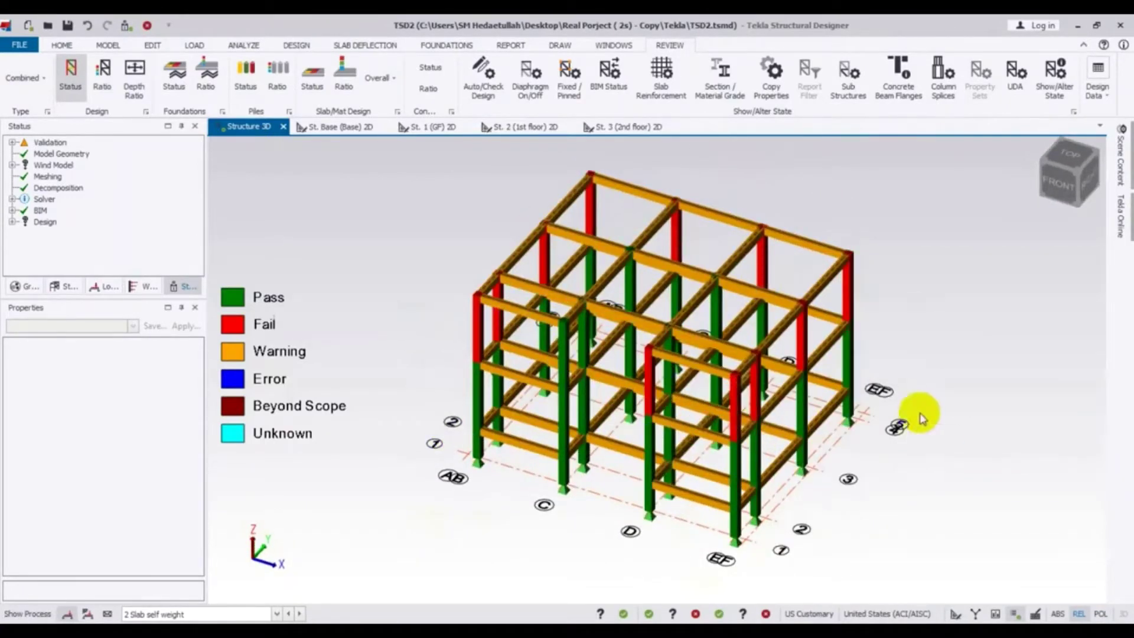
{"action": "middle_click_drag", "start_coordinate": [420, 318], "coordinate": [414, 322]}
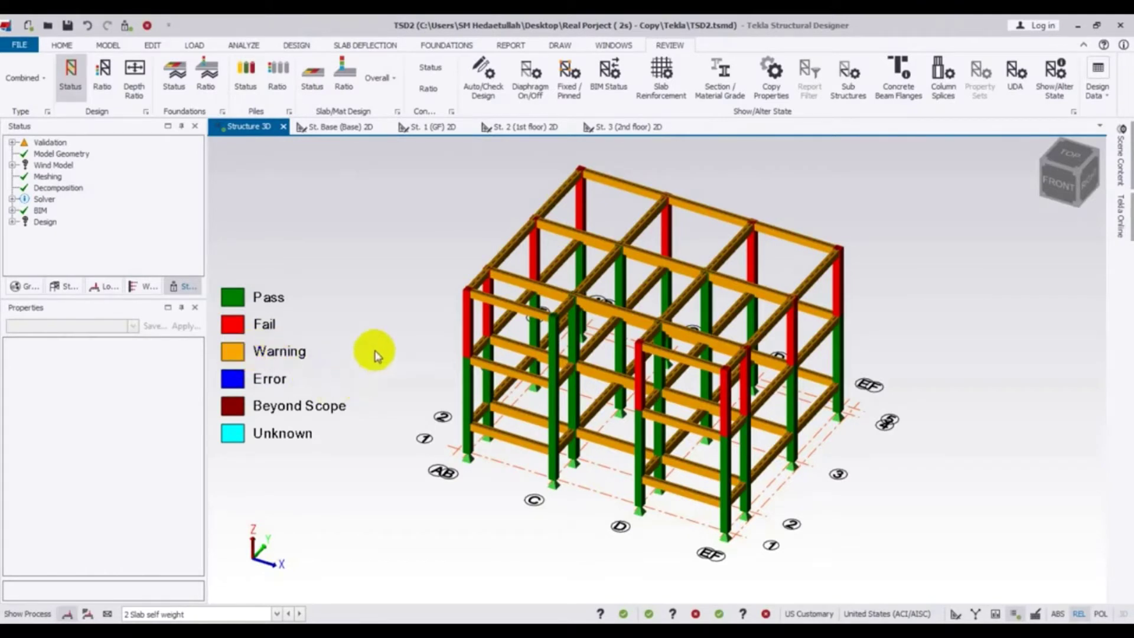
{"action": "middle_click_drag", "start_coordinate": [372, 349], "coordinate": [388, 359]}
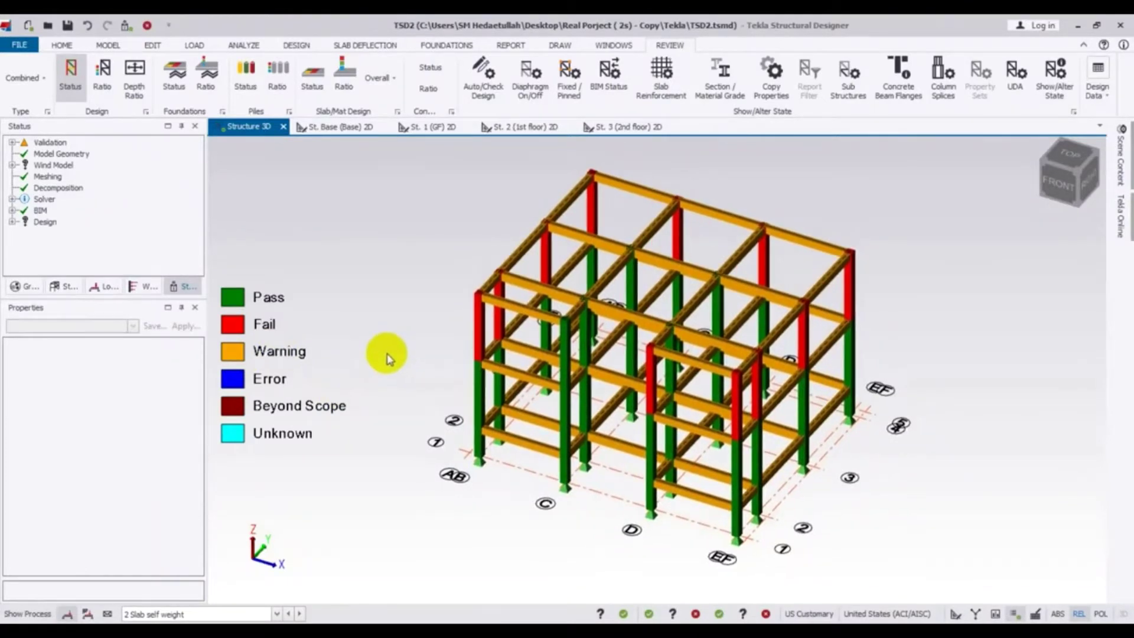
{"action": "middle_click_drag", "start_coordinate": [387, 345], "coordinate": [384, 337]}
{"action": "mouse_move", "coordinate": [492, 384]}
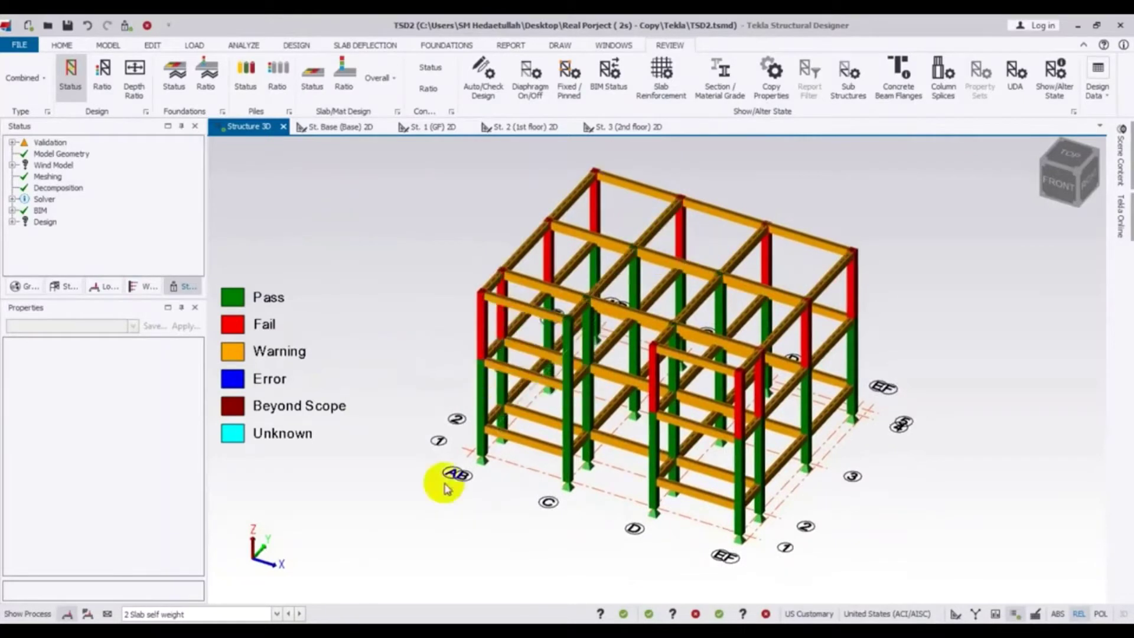
{"action": "mouse_move", "coordinate": [1122, 143]}
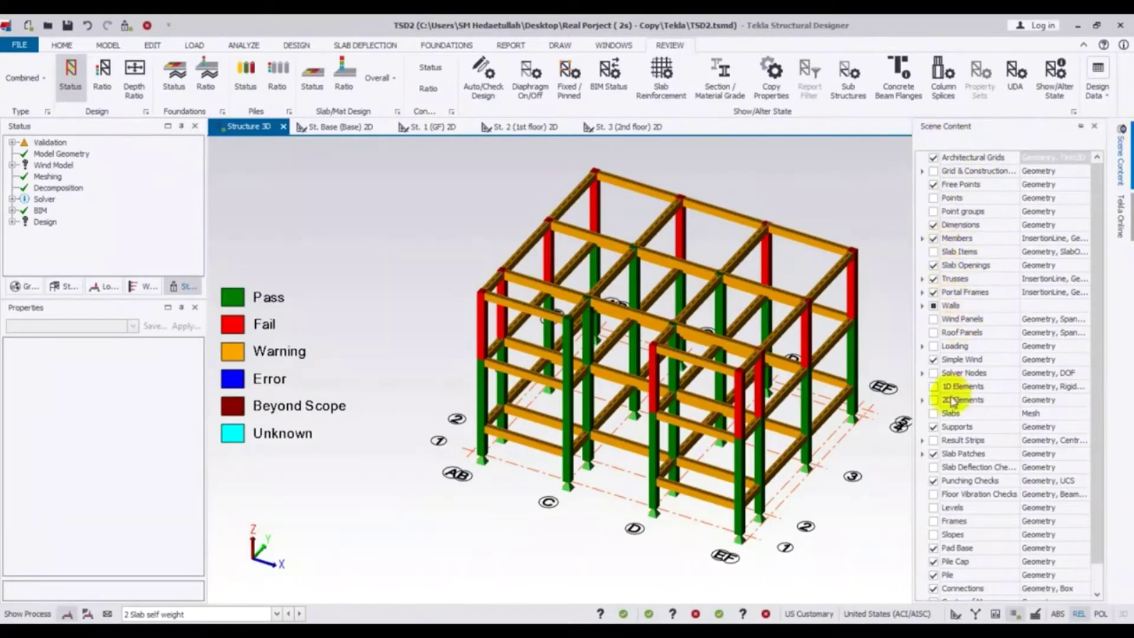
{"action": "left_click", "coordinate": [933, 413]}
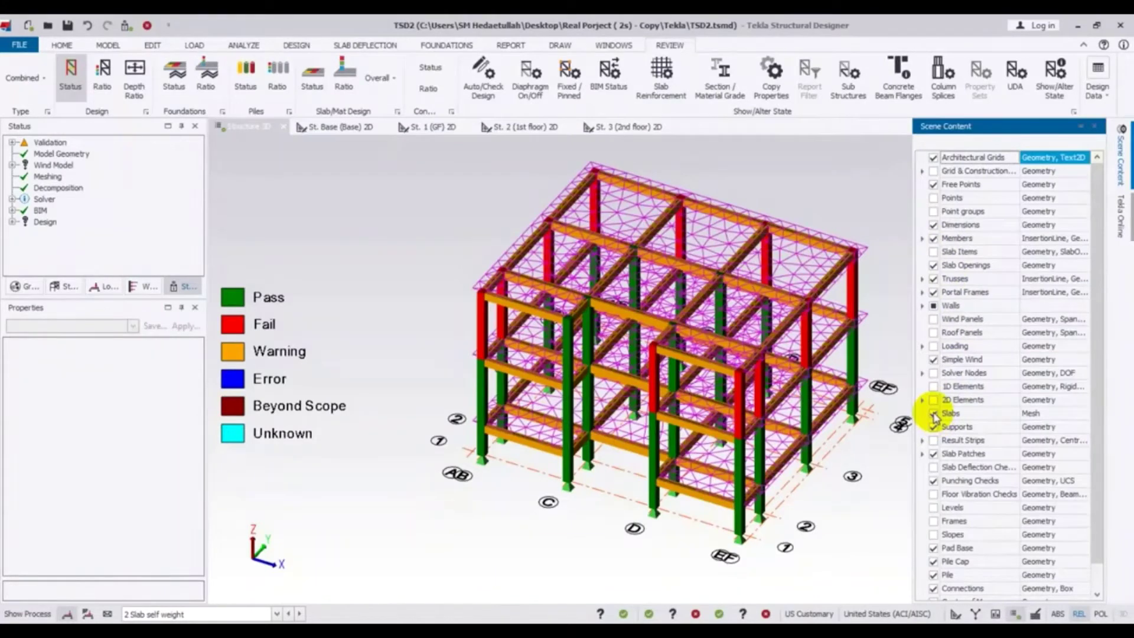
{"action": "left_click", "coordinate": [933, 413]}
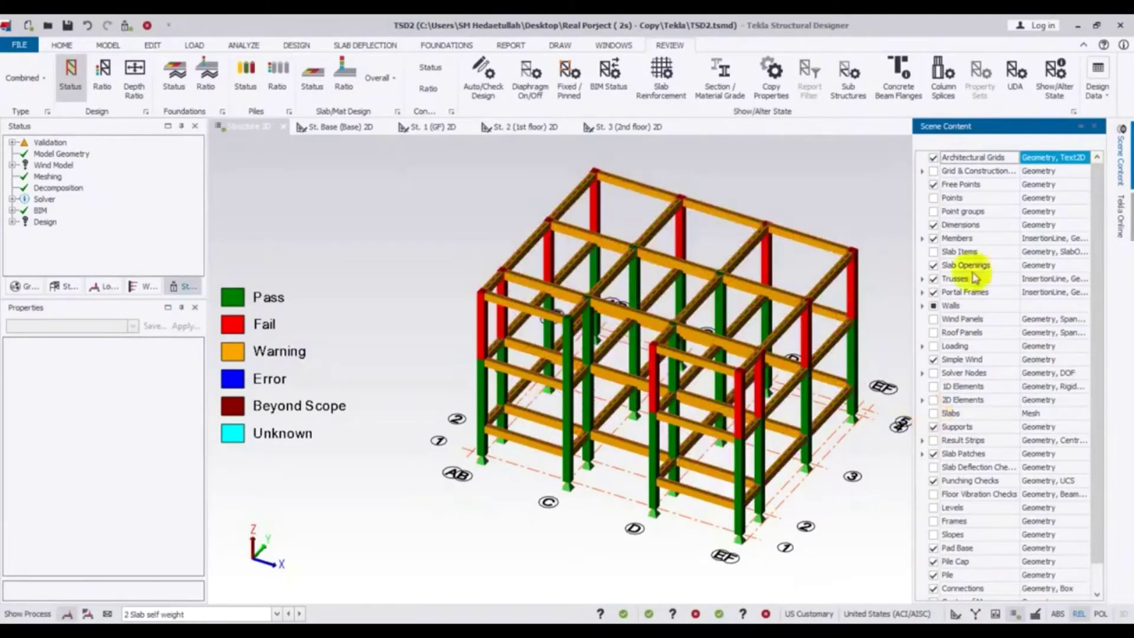
{"action": "left_click", "coordinate": [932, 251]}
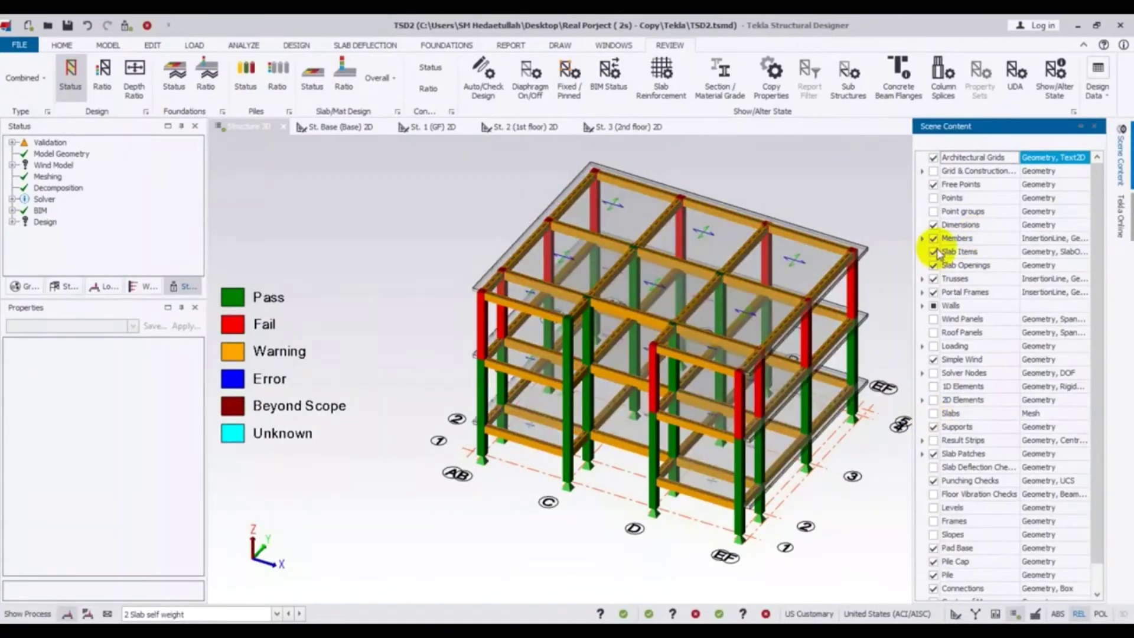
{"action": "left_click", "coordinate": [933, 251]}
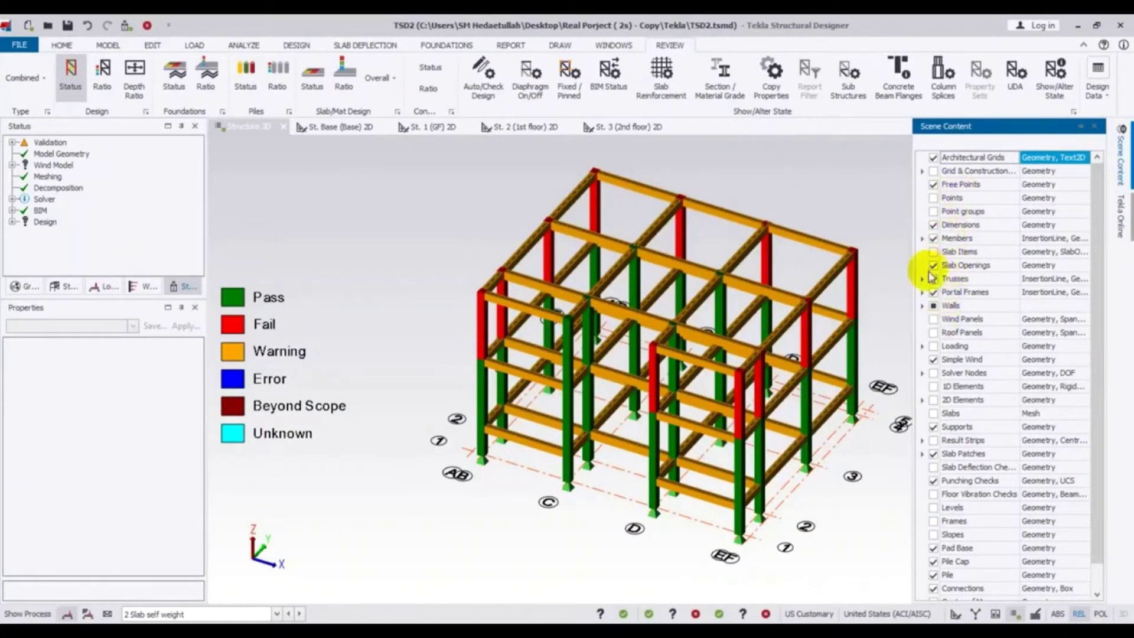
Hide the concrete columns in the scene content, keeping the concrete beams shown in the 3D view.
{"action": "left_click", "coordinate": [922, 239]}
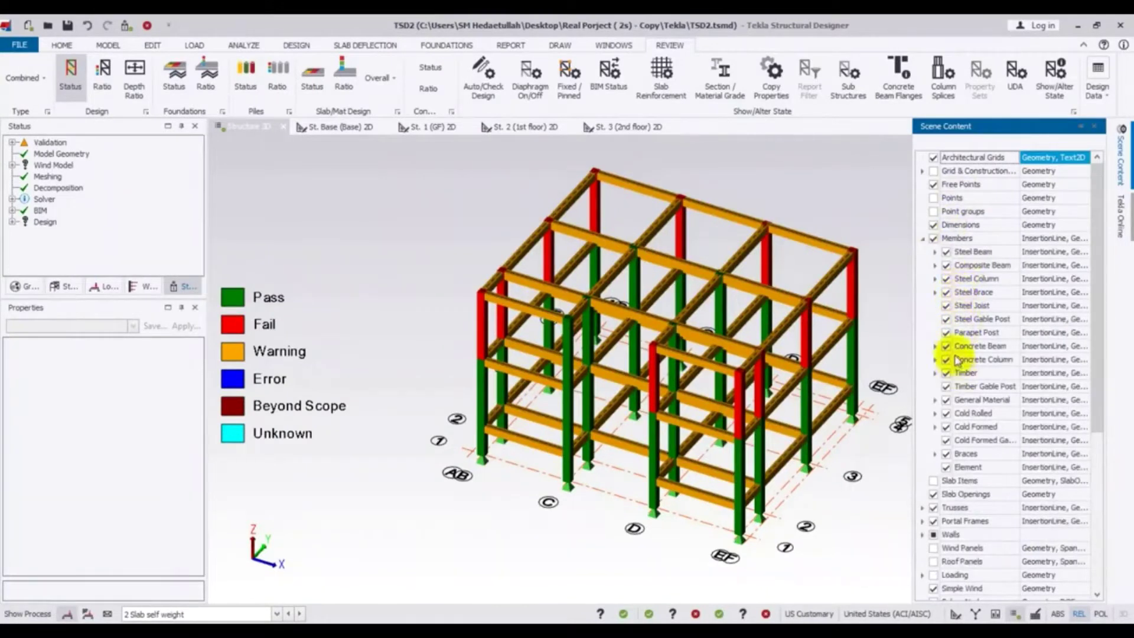
{"action": "mouse_move", "coordinate": [738, 494]}
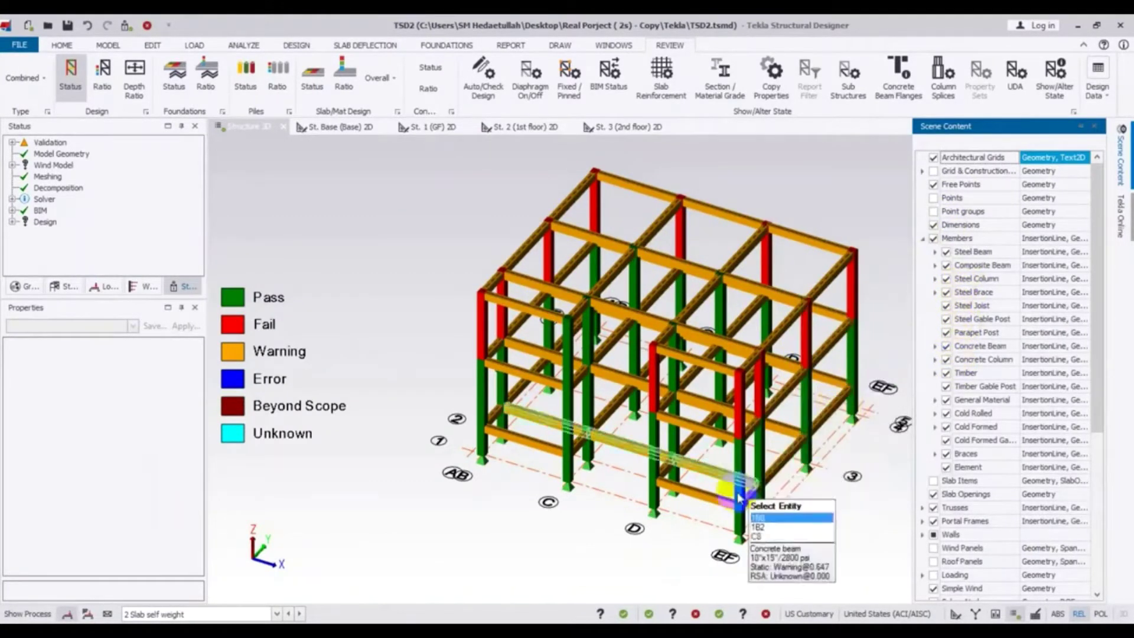
{"action": "mouse_move", "coordinate": [658, 224]}
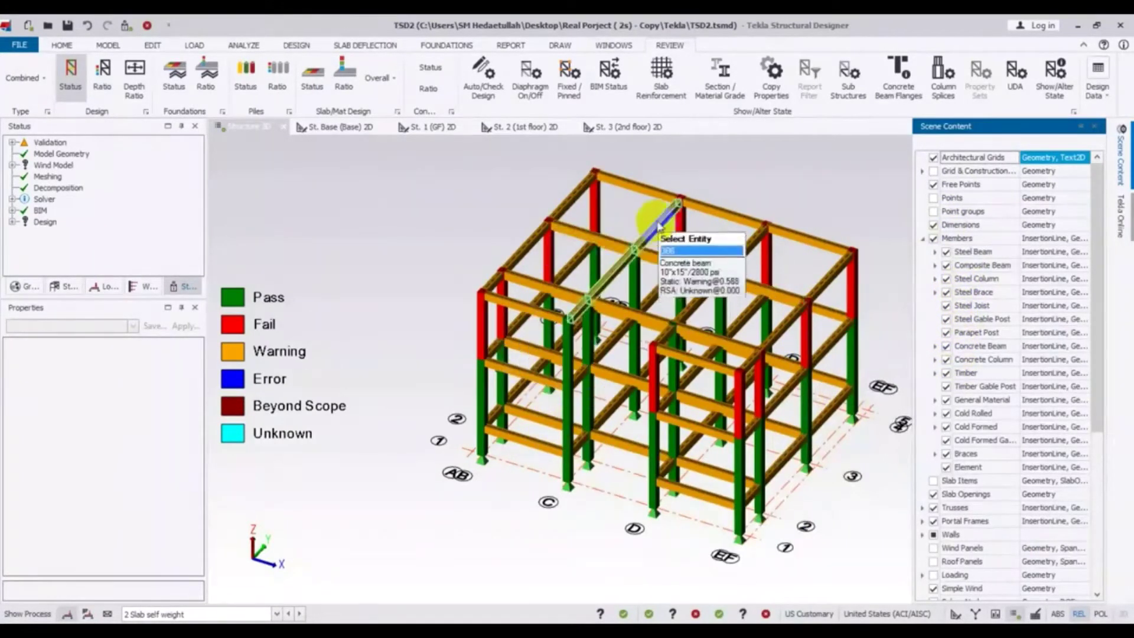
{"action": "mouse_move", "coordinate": [775, 340]}
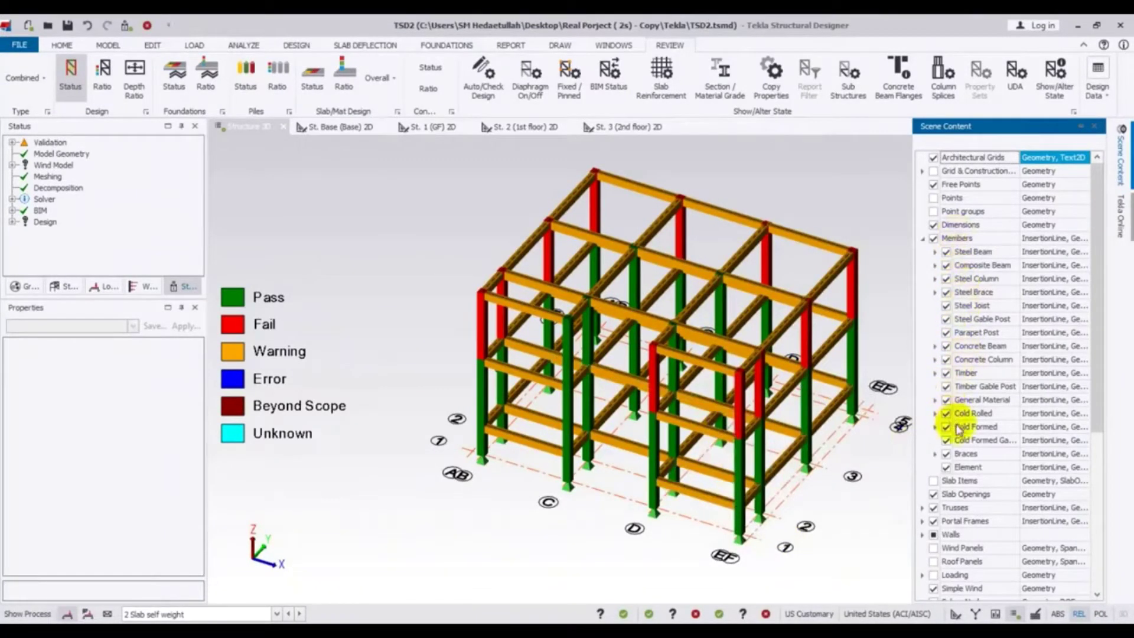
{"action": "left_click", "coordinate": [946, 360]}
{"action": "left_click", "coordinate": [936, 360]}
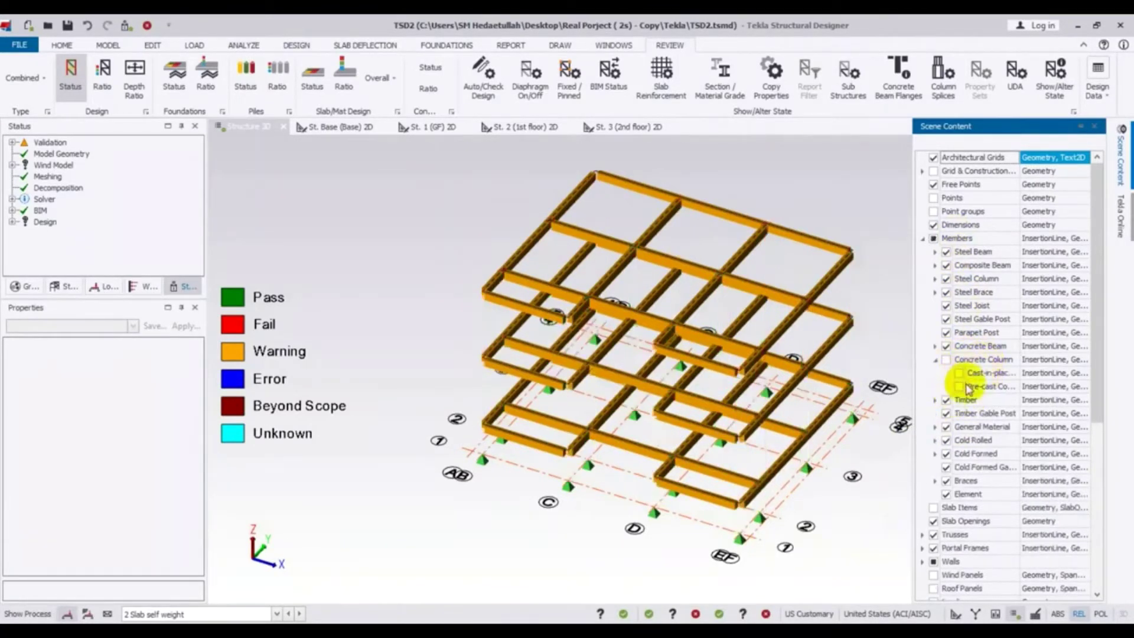
{"action": "left_click", "coordinate": [937, 359]}
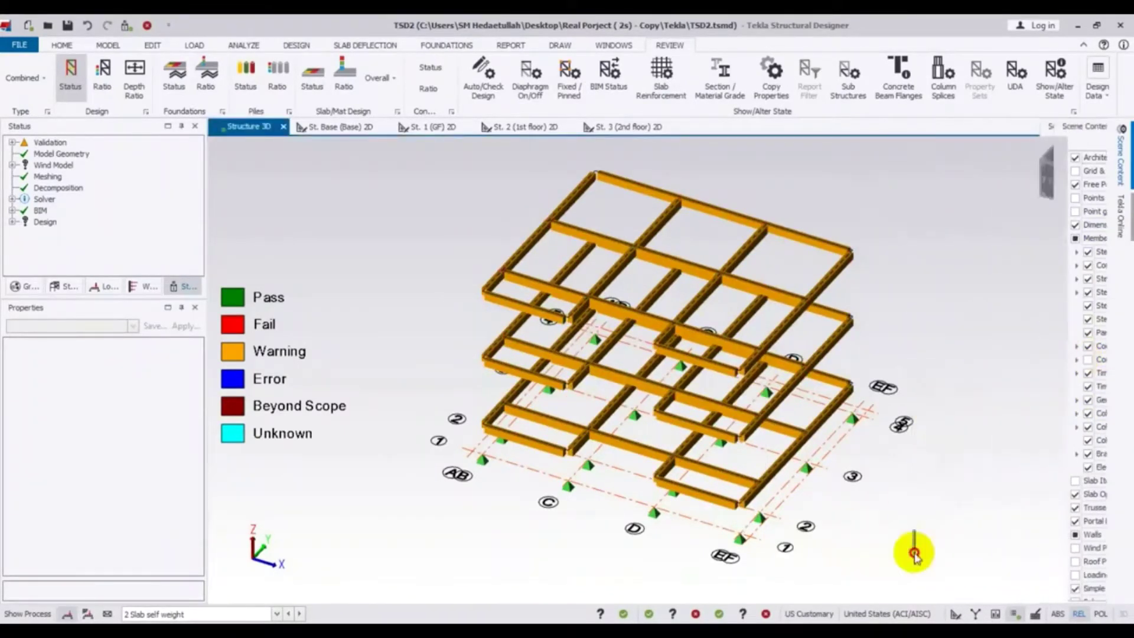
Run a static member check on beam 3B2, the 2nd-floor edge beam along grid EF.
{"action": "middle_click_drag", "start_coordinate": [916, 531], "coordinate": [838, 348]}
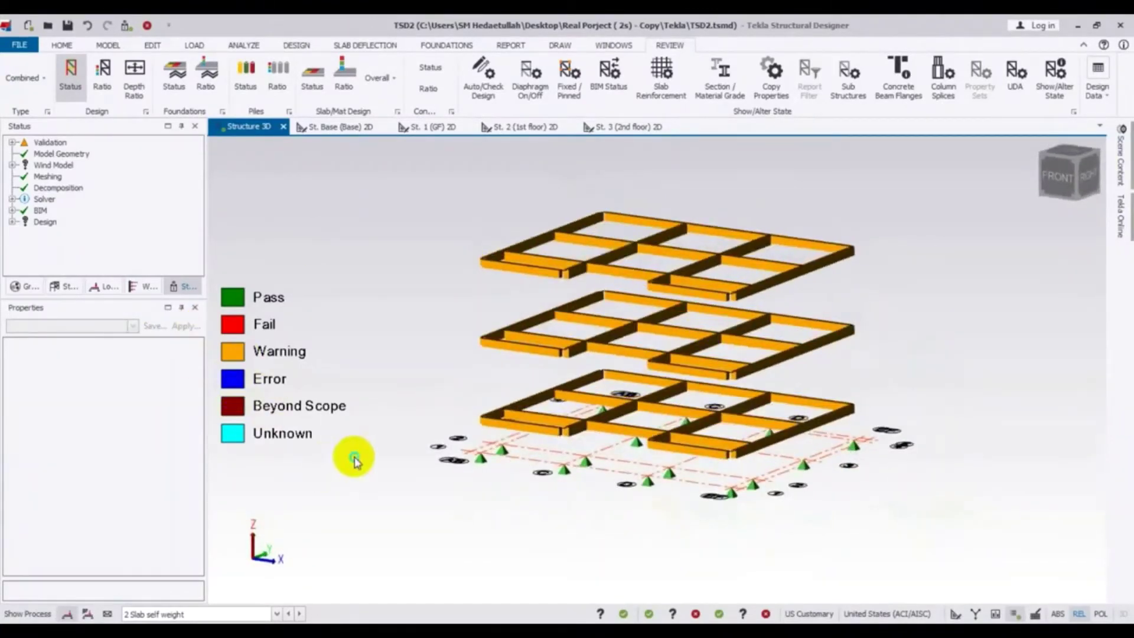
{"action": "middle_click_drag", "start_coordinate": [354, 460], "coordinate": [401, 489]}
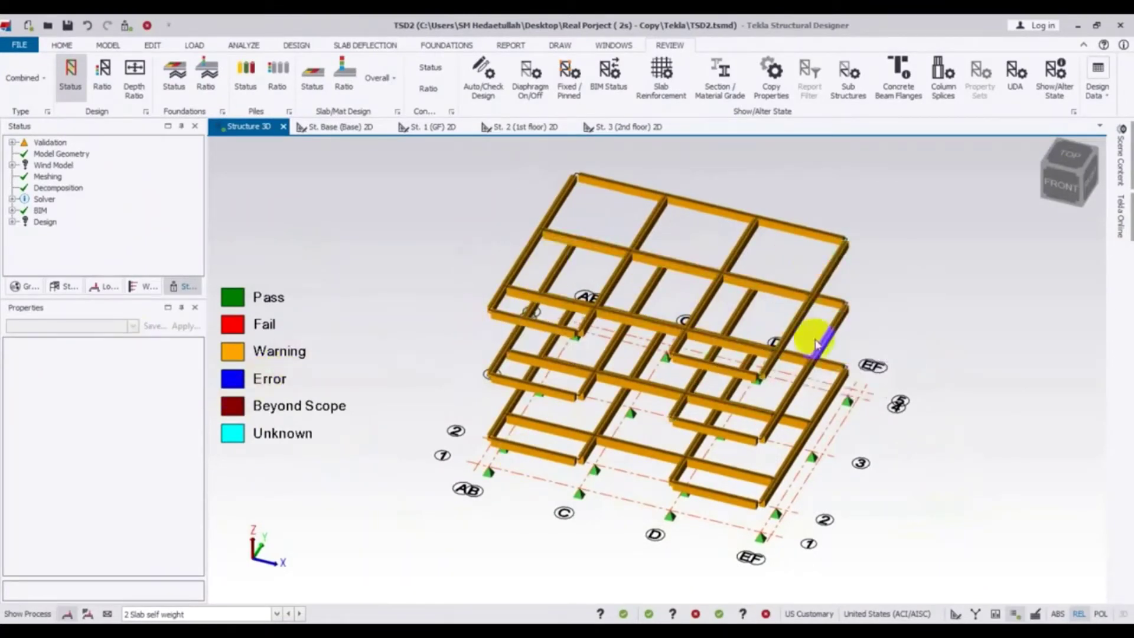
{"action": "left_click", "coordinate": [790, 338]}
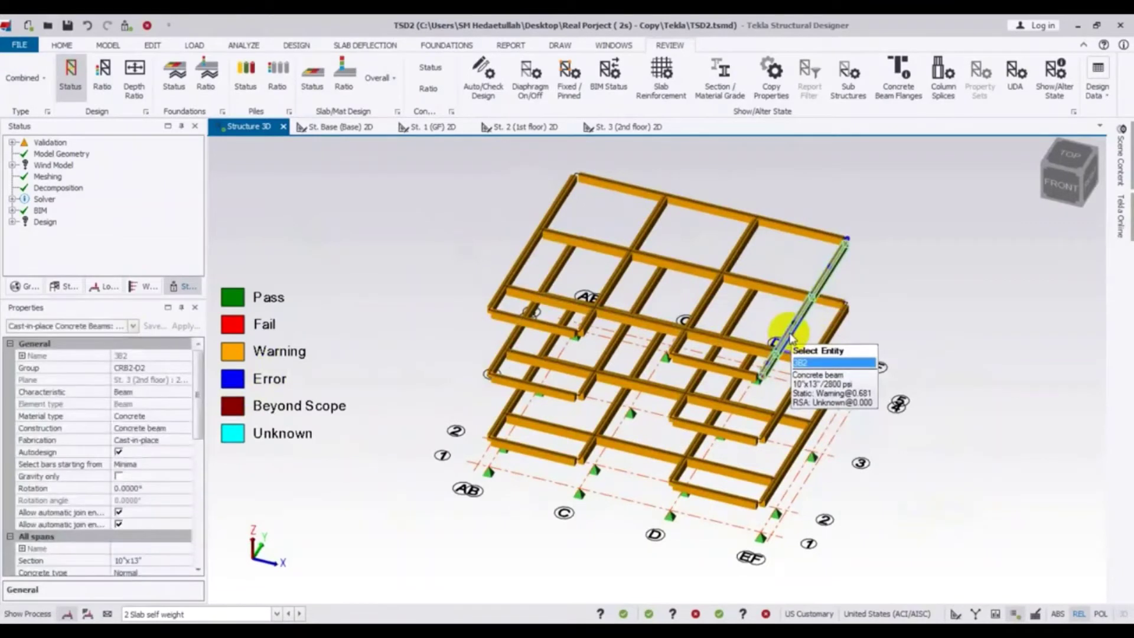
{"action": "left_click", "coordinate": [790, 331]}
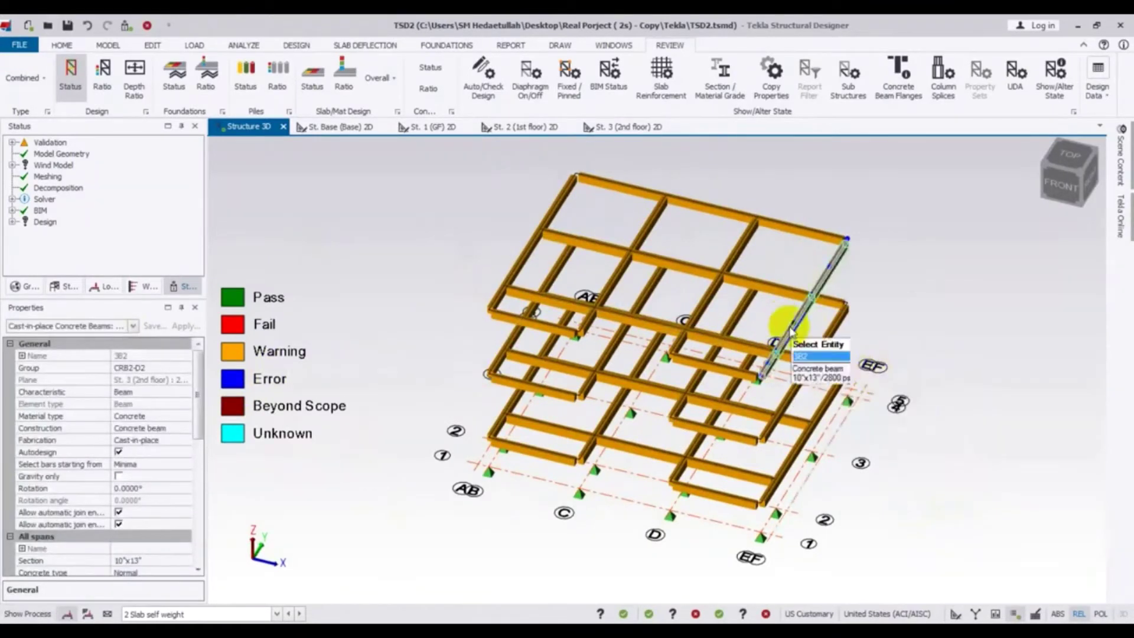
{"action": "right_click", "coordinate": [791, 332]}
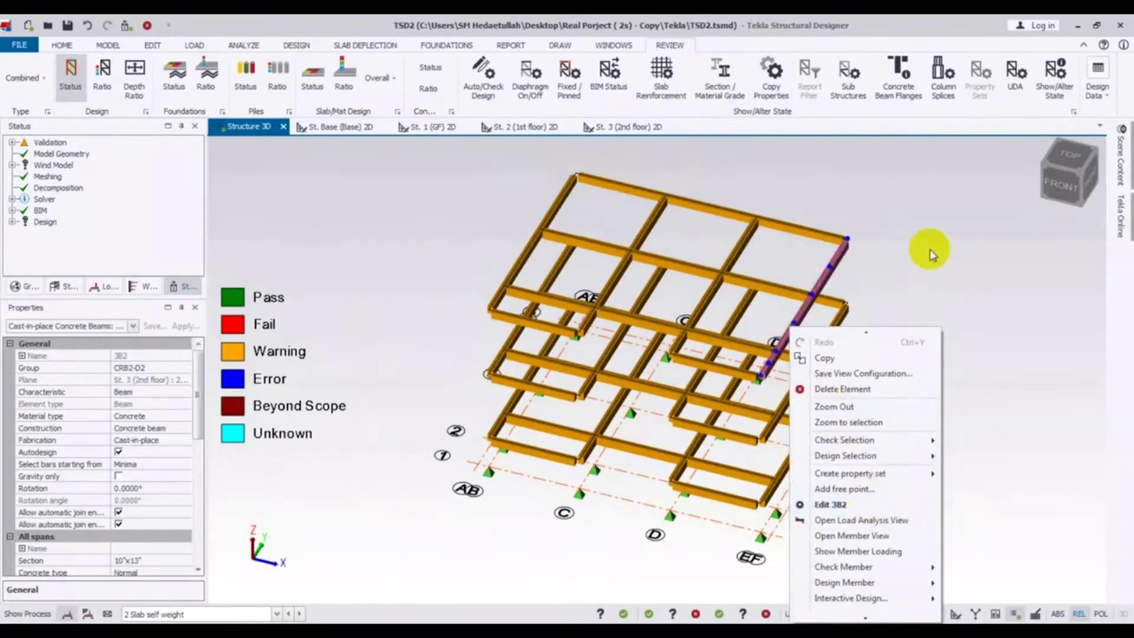
{"action": "key", "text": "Escape"}
{"action": "middle_click_drag", "start_coordinate": [931, 251], "coordinate": [917, 220]}
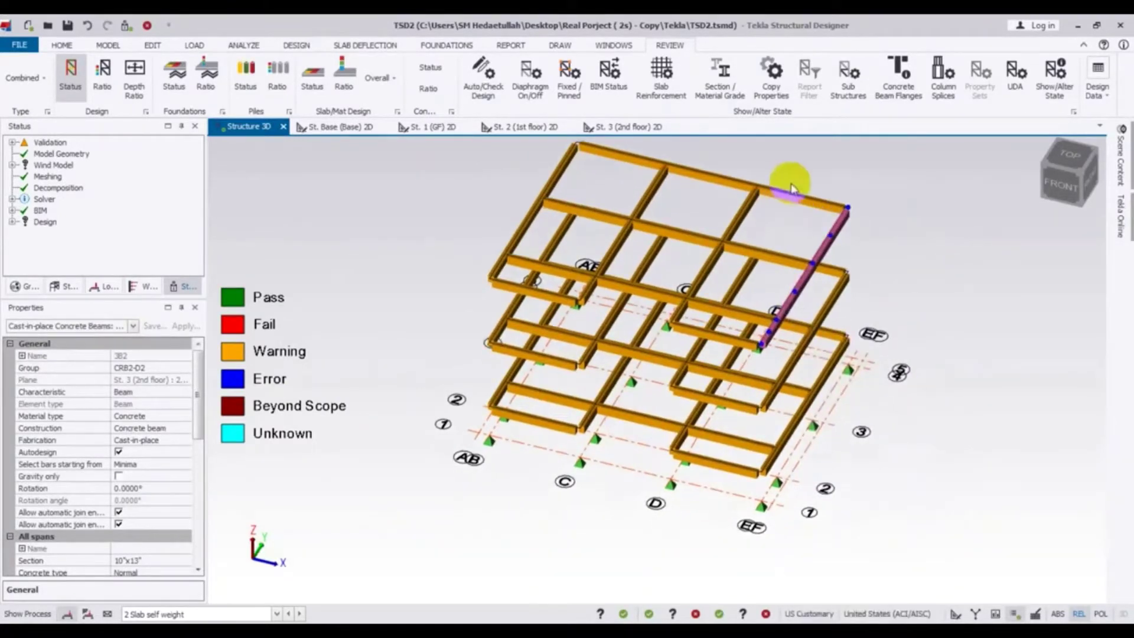
{"action": "right_click", "coordinate": [845, 219]}
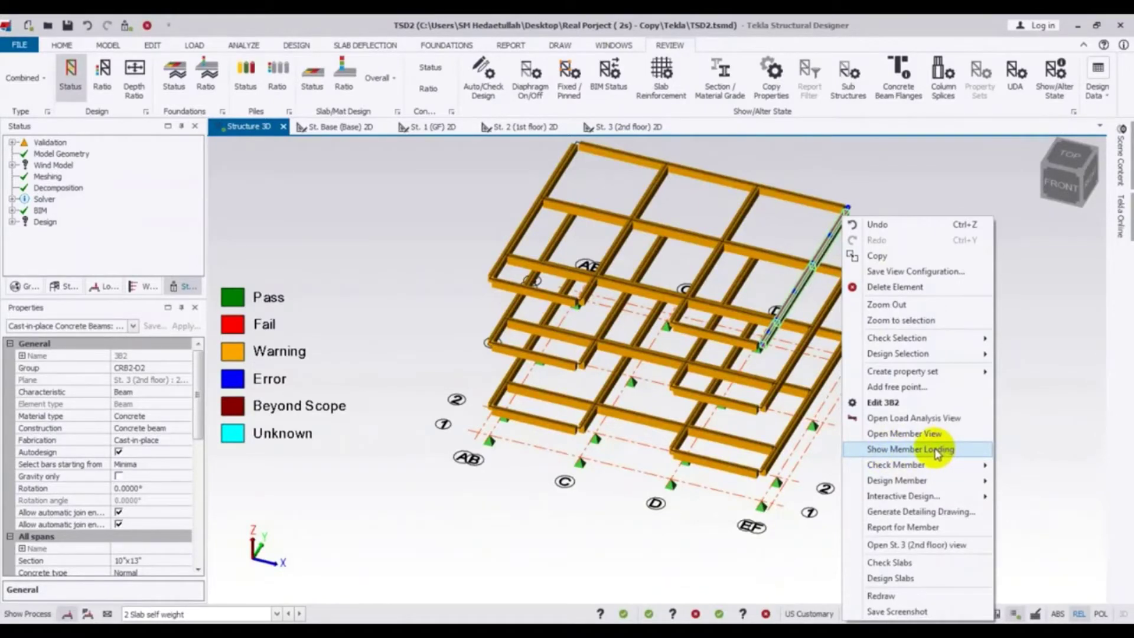
{"action": "mouse_move", "coordinate": [923, 469]}
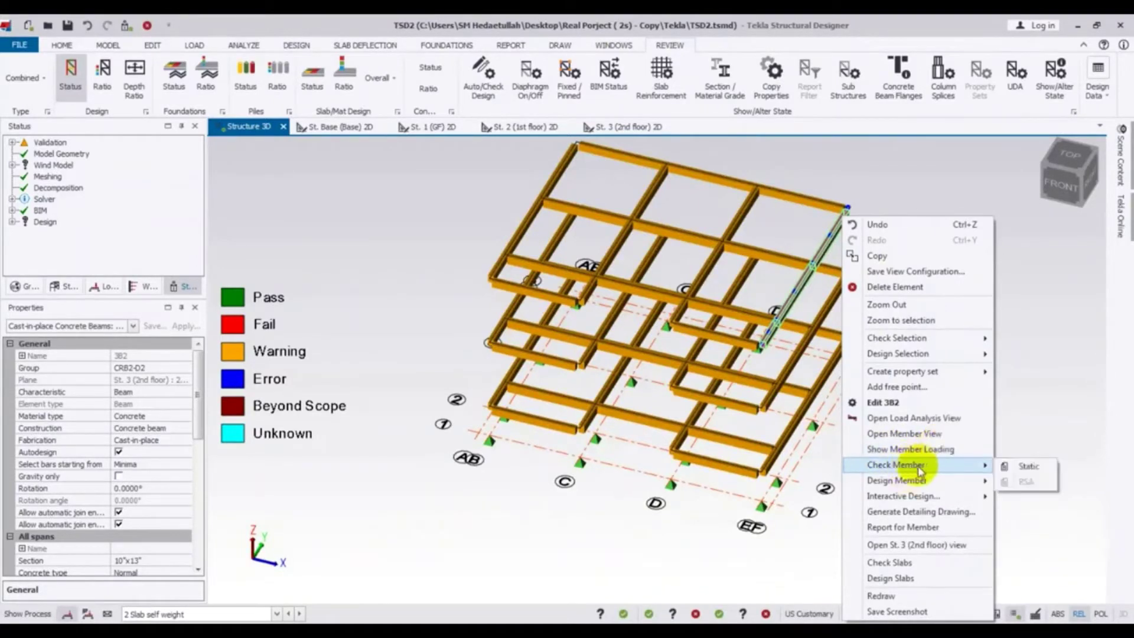
{"action": "left_click", "coordinate": [1027, 466]}
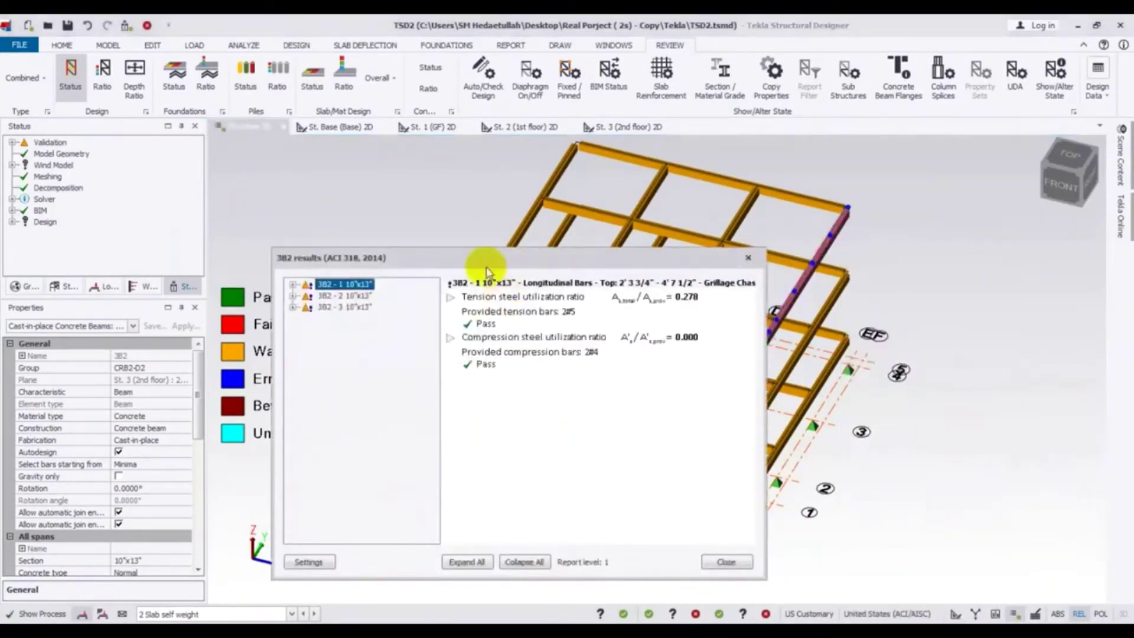
Examine the Concrete Cover check for span 1 in beam 3B2's results.
{"action": "left_click_drag", "start_coordinate": [487, 269], "coordinate": [431, 212]}
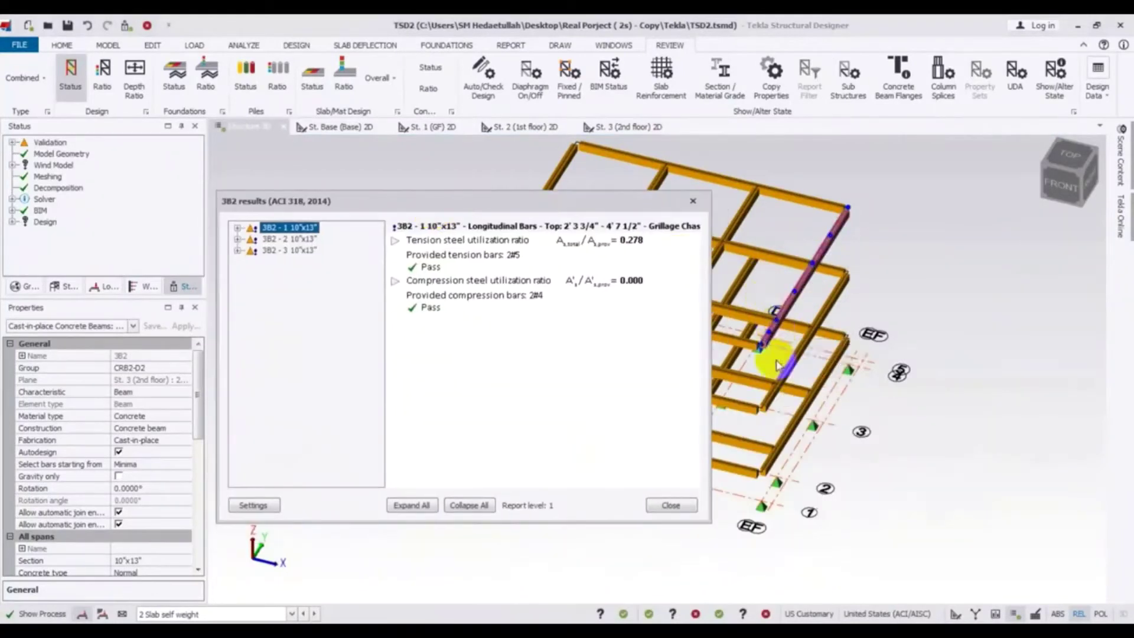
{"action": "left_click_drag", "start_coordinate": [546, 209], "coordinate": [467, 201]}
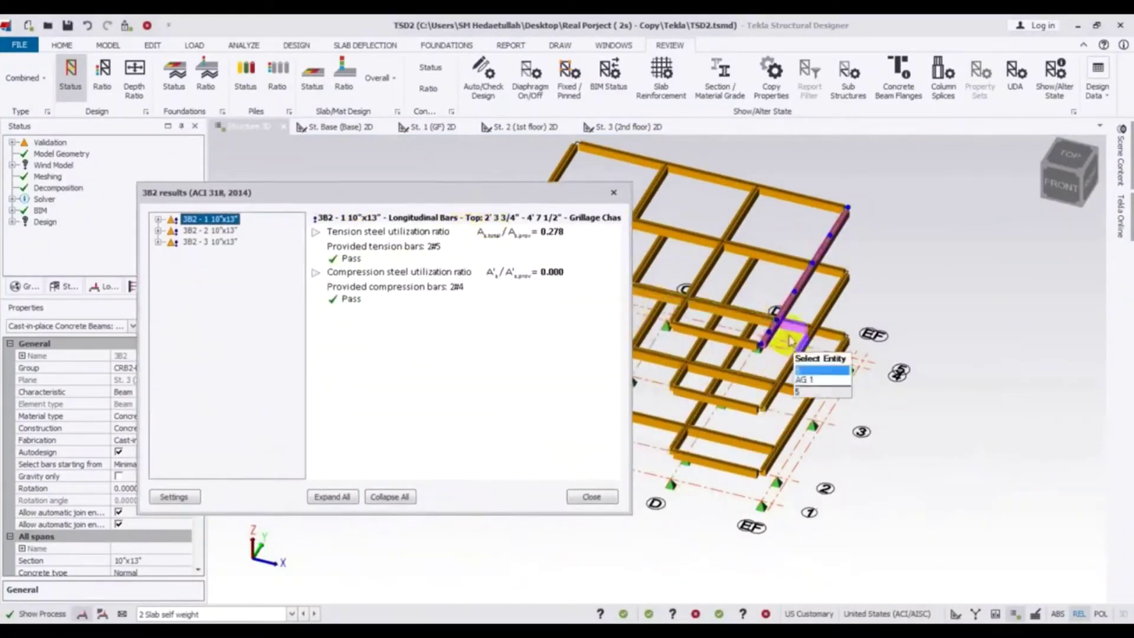
{"action": "left_click", "coordinate": [793, 306]}
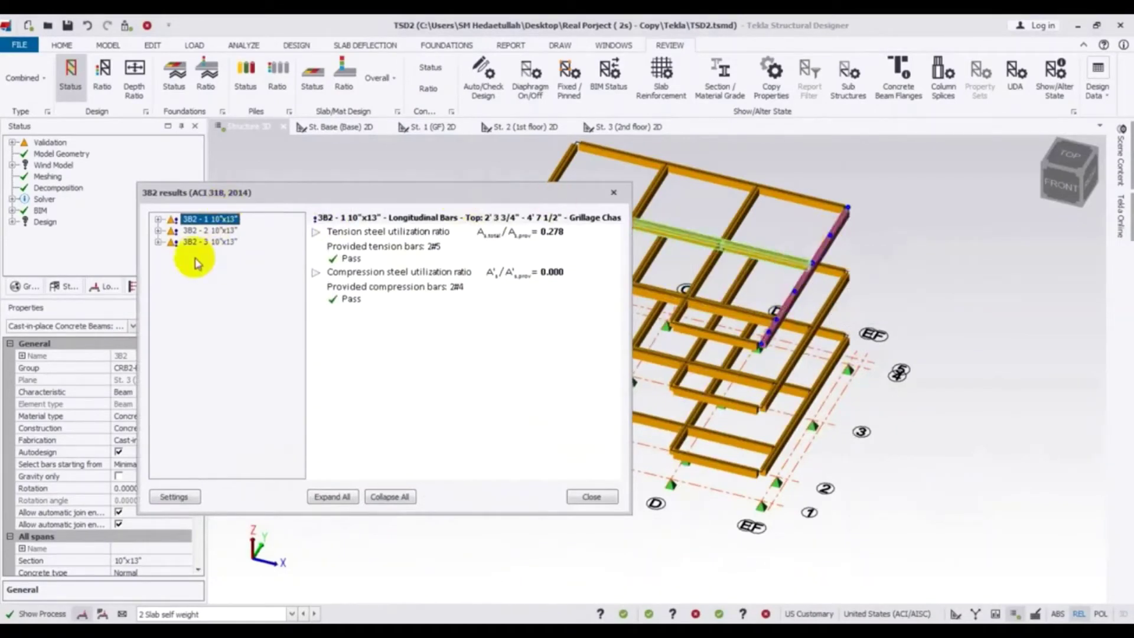
{"action": "left_click", "coordinate": [158, 219]}
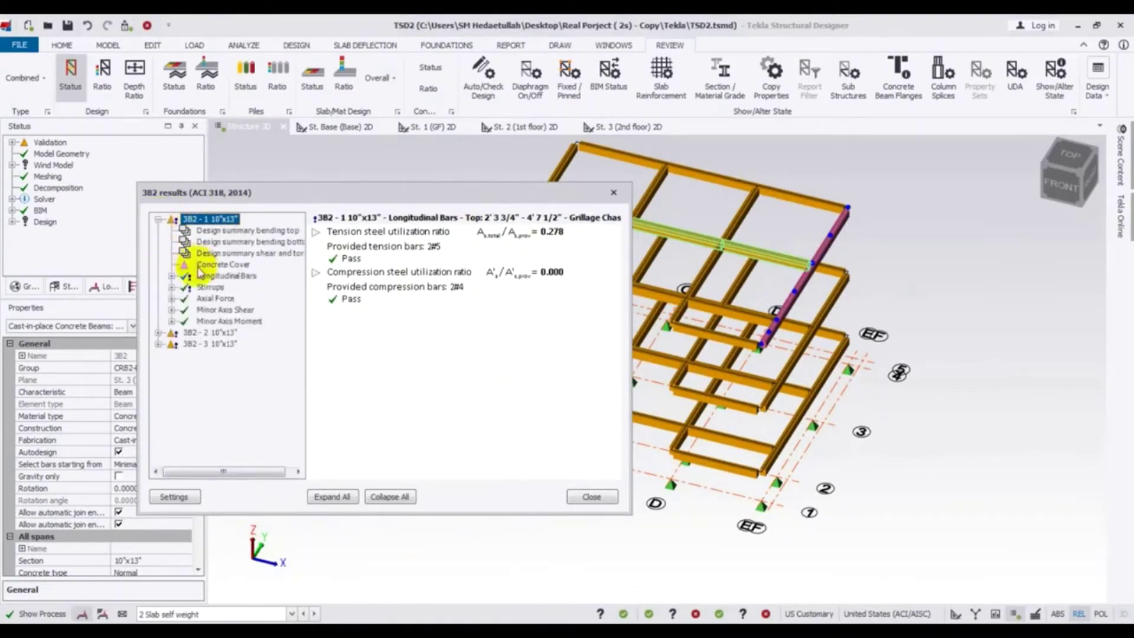
{"action": "left_click", "coordinate": [238, 267]}
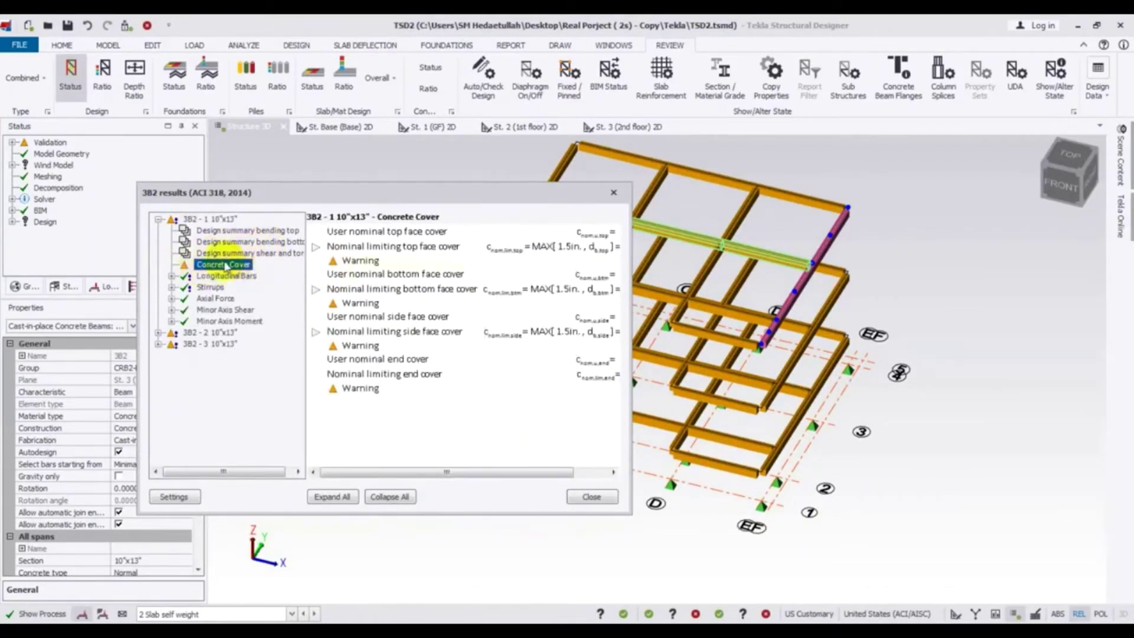
{"action": "left_click", "coordinate": [362, 262]}
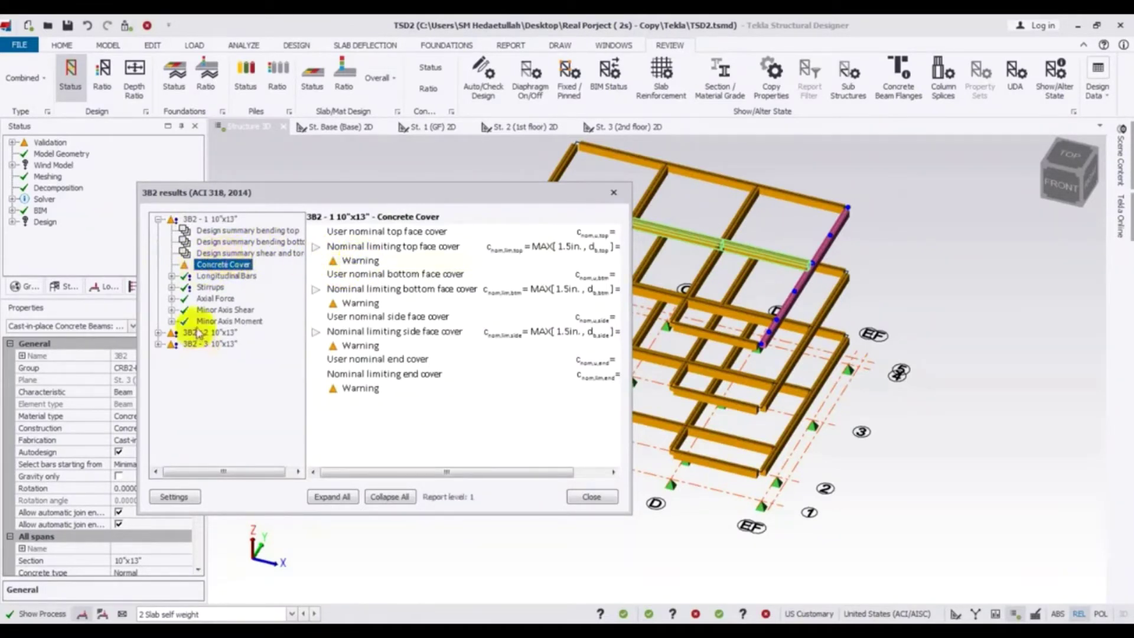
Review the Concrete Cover checks for spans 2 and 3 of beam 3B2.
{"action": "left_click", "coordinate": [158, 332]}
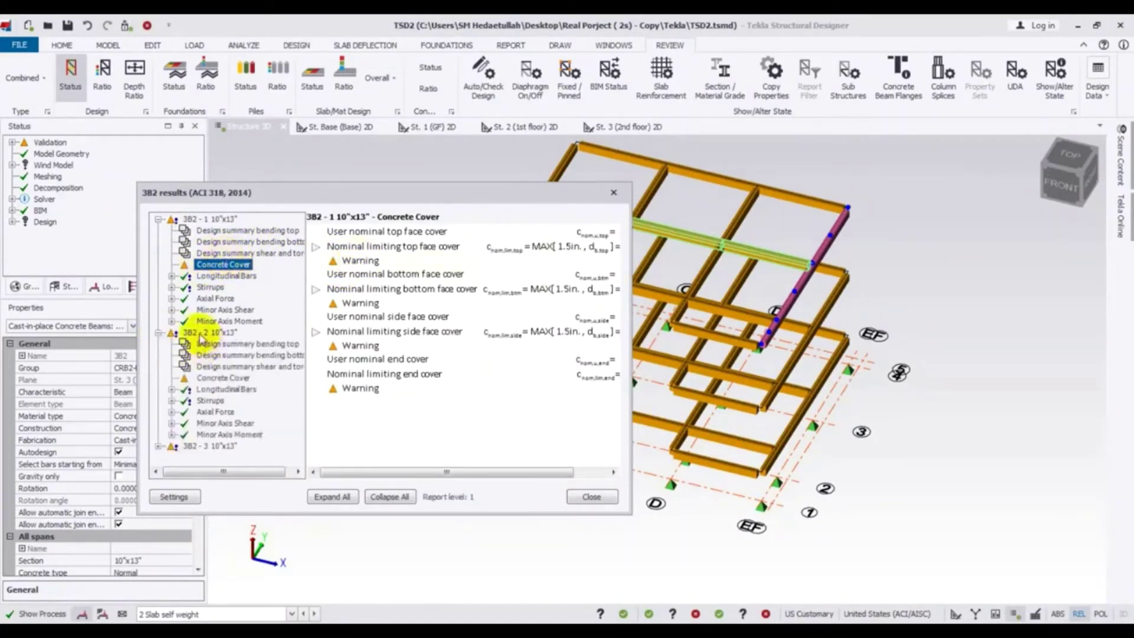
{"action": "left_click", "coordinate": [212, 377]}
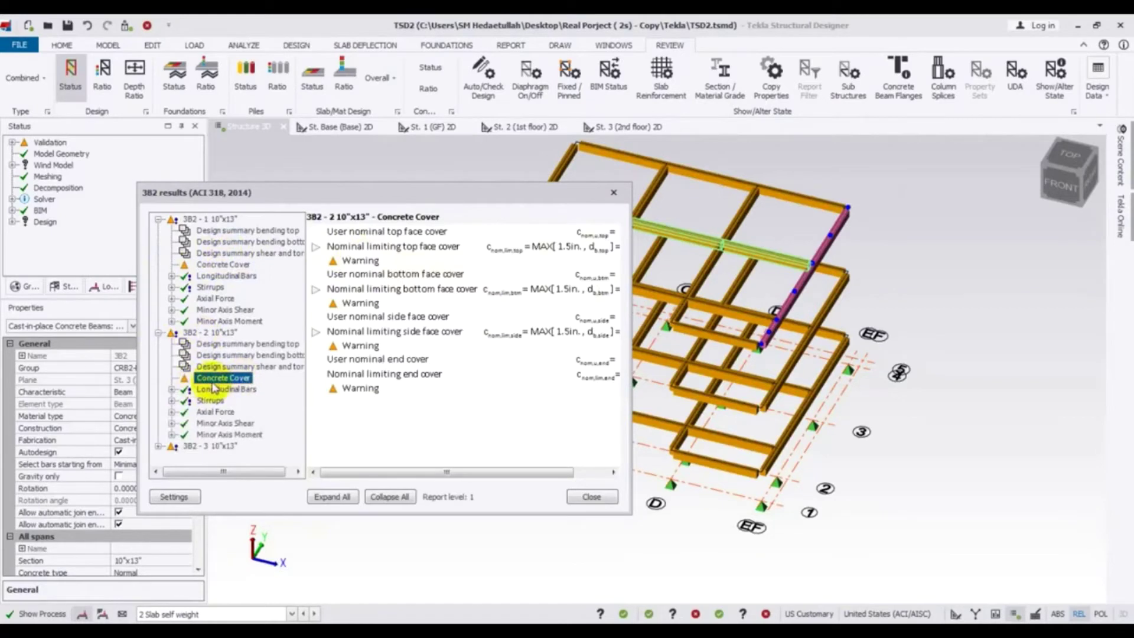
{"action": "left_click", "coordinate": [159, 446]}
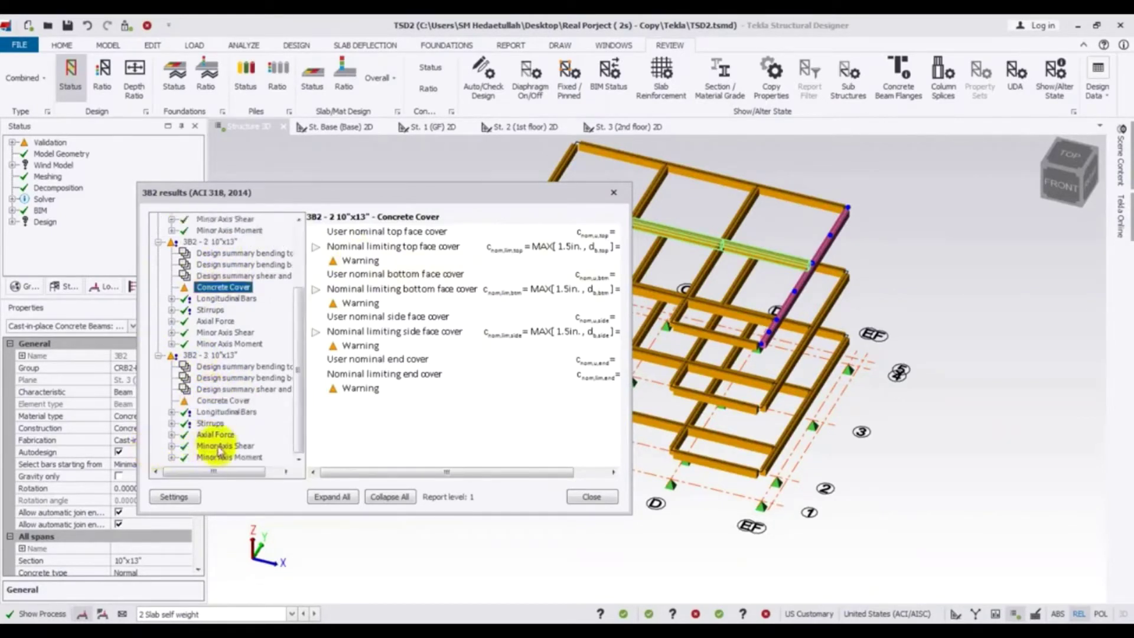
{"action": "left_click", "coordinate": [224, 401]}
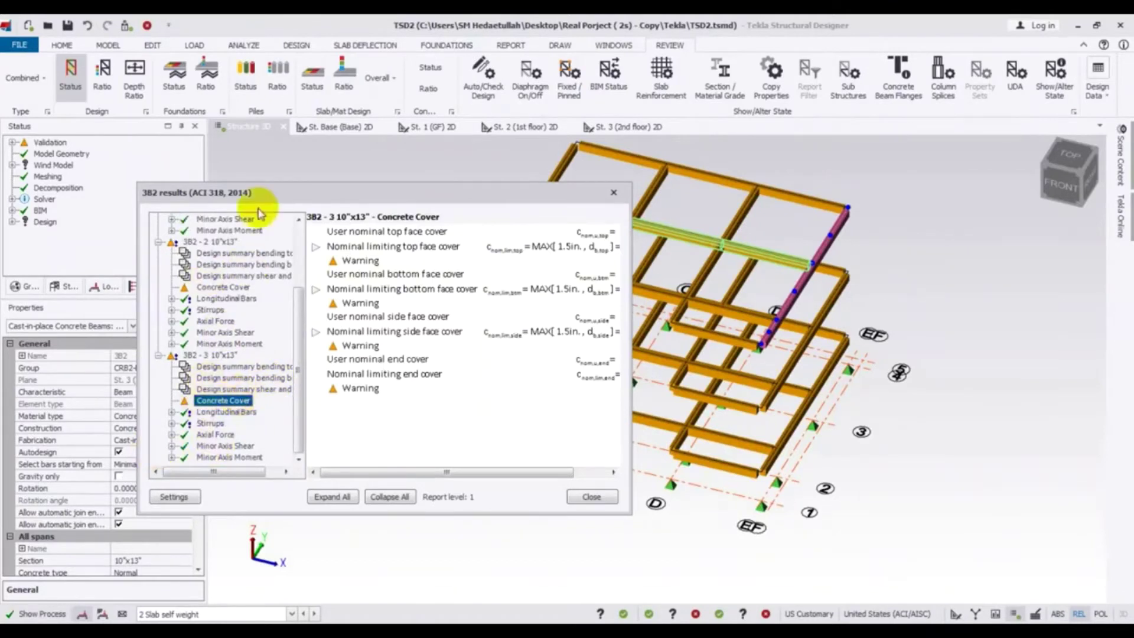
Compare the user nominal covers with the nominal limiting covers for span 3 of beam 3B2, then close the results.
{"action": "left_click_drag", "start_coordinate": [384, 470], "coordinate": [434, 473]}
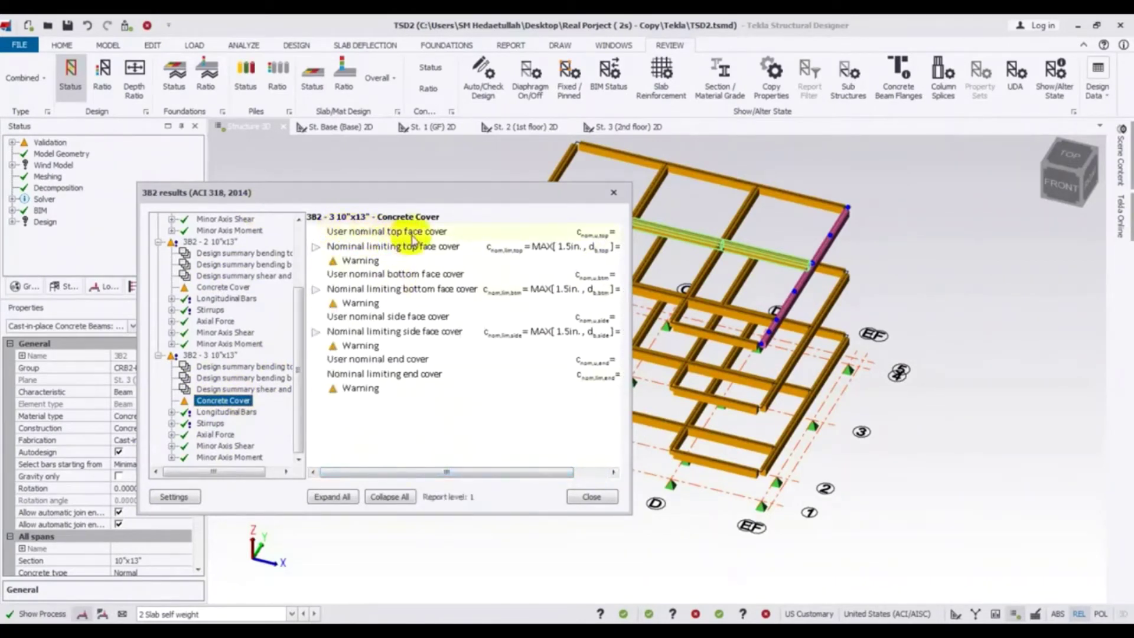
{"action": "left_click_drag", "start_coordinate": [442, 472], "coordinate": [494, 471]}
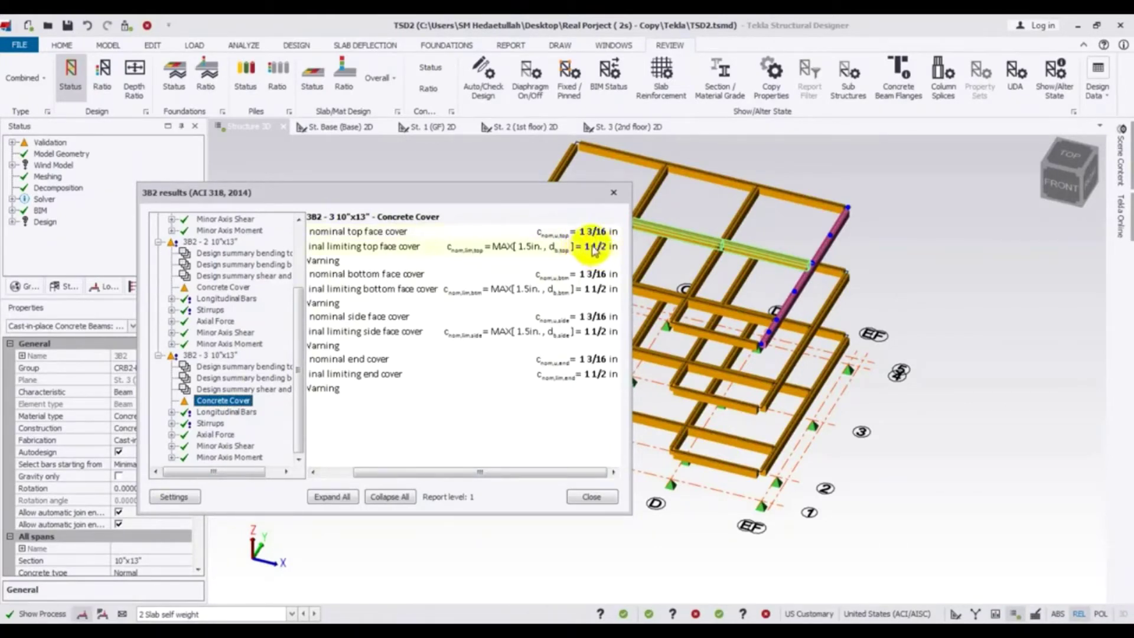
{"action": "left_click_drag", "start_coordinate": [498, 470], "coordinate": [435, 471]}
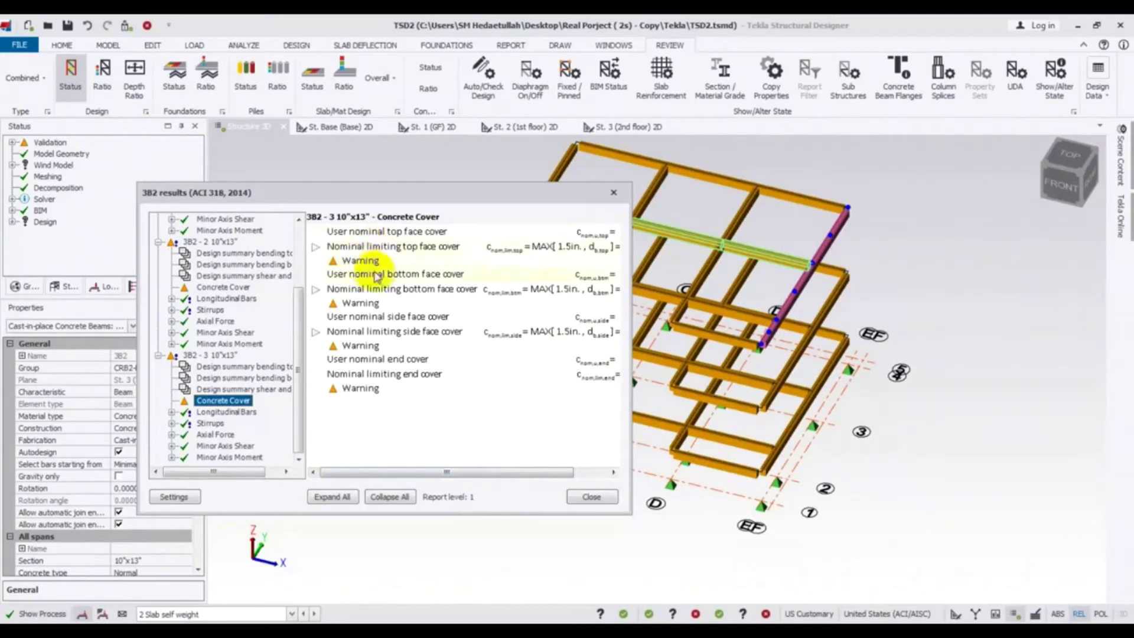
{"action": "left_click_drag", "start_coordinate": [359, 198], "coordinate": [368, 196]}
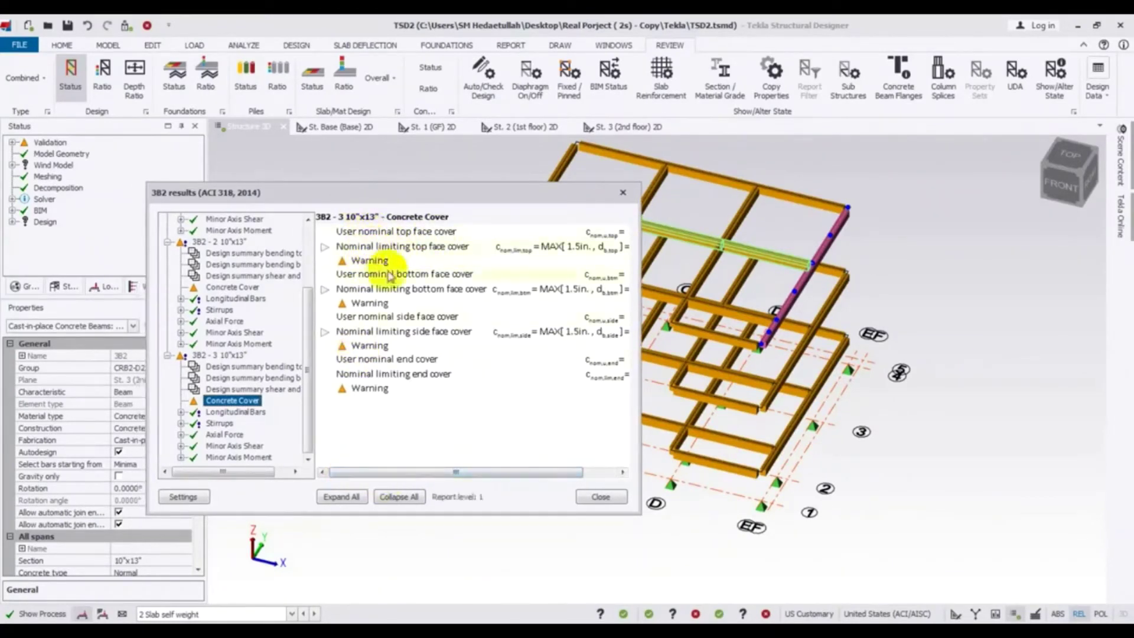
{"action": "left_click", "coordinate": [624, 193]}
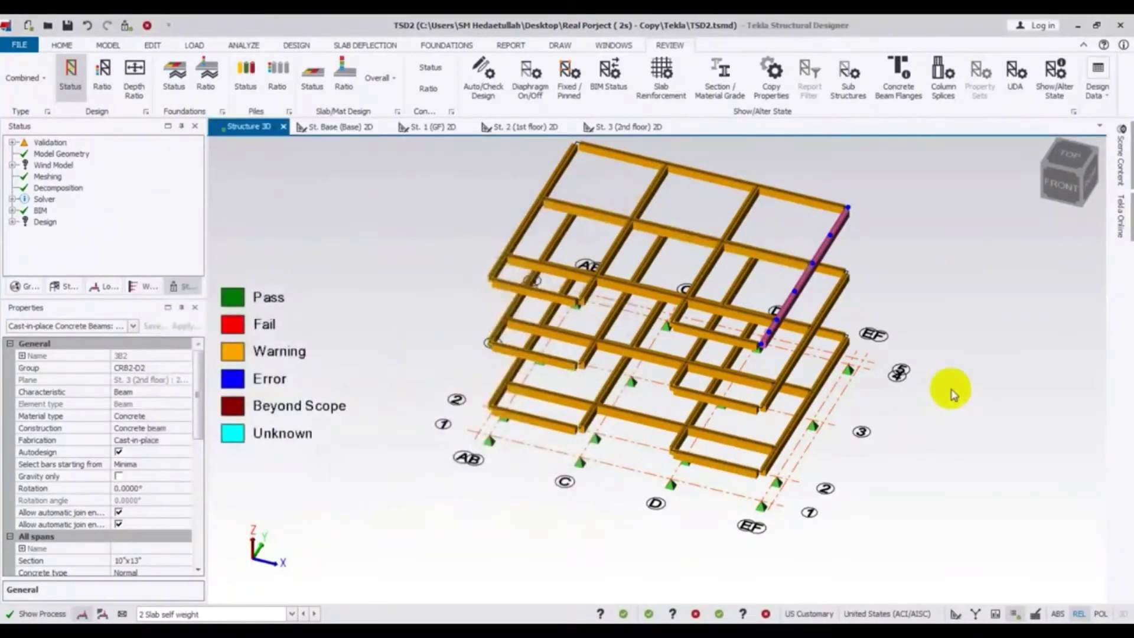
Select all the concrete beams on the three floor levels in place of beam 3B2.
{"action": "left_click", "coordinate": [968, 349]}
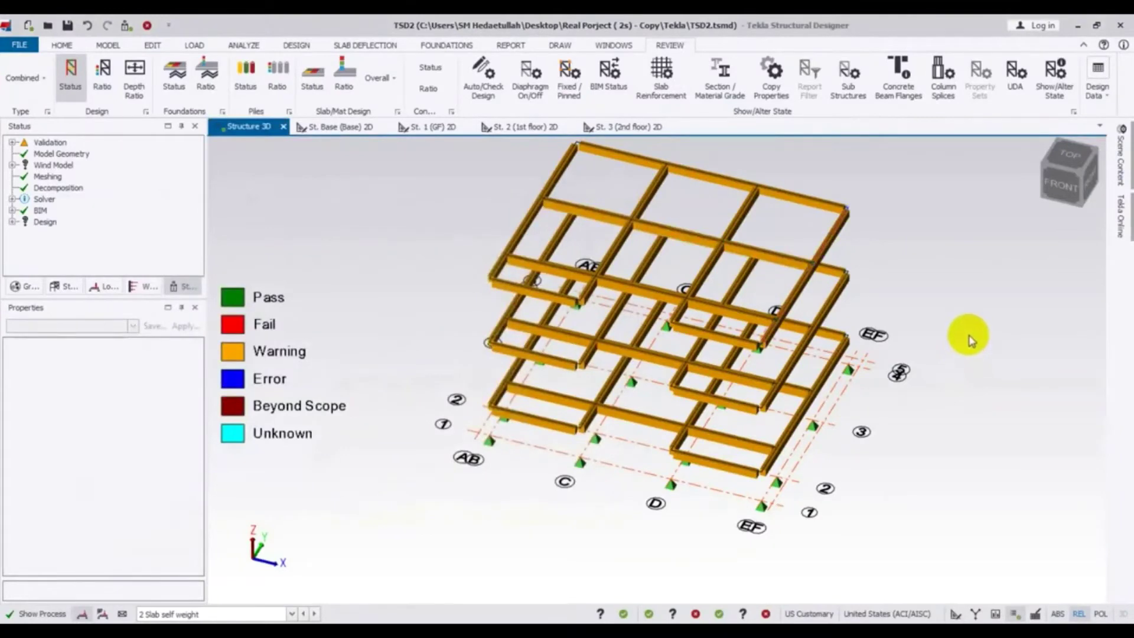
{"action": "middle_click_drag", "start_coordinate": [964, 337], "coordinate": [944, 357]}
{"action": "middle_click_drag", "start_coordinate": [953, 540], "coordinate": [671, 435]}
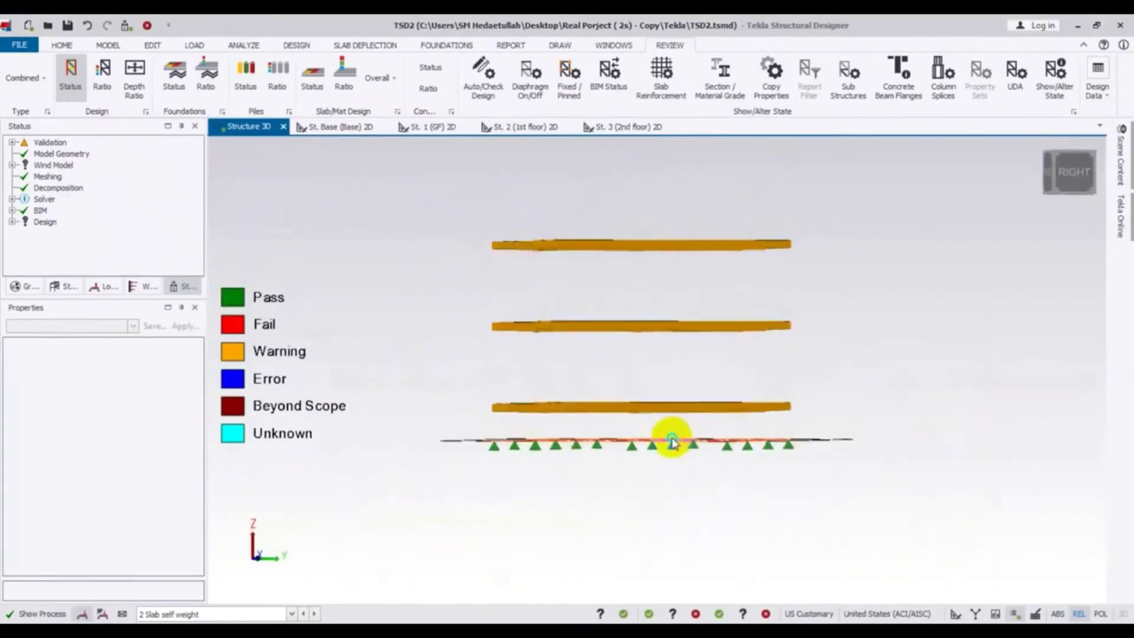
{"action": "left_click_drag", "start_coordinate": [444, 174], "coordinate": [842, 428]}
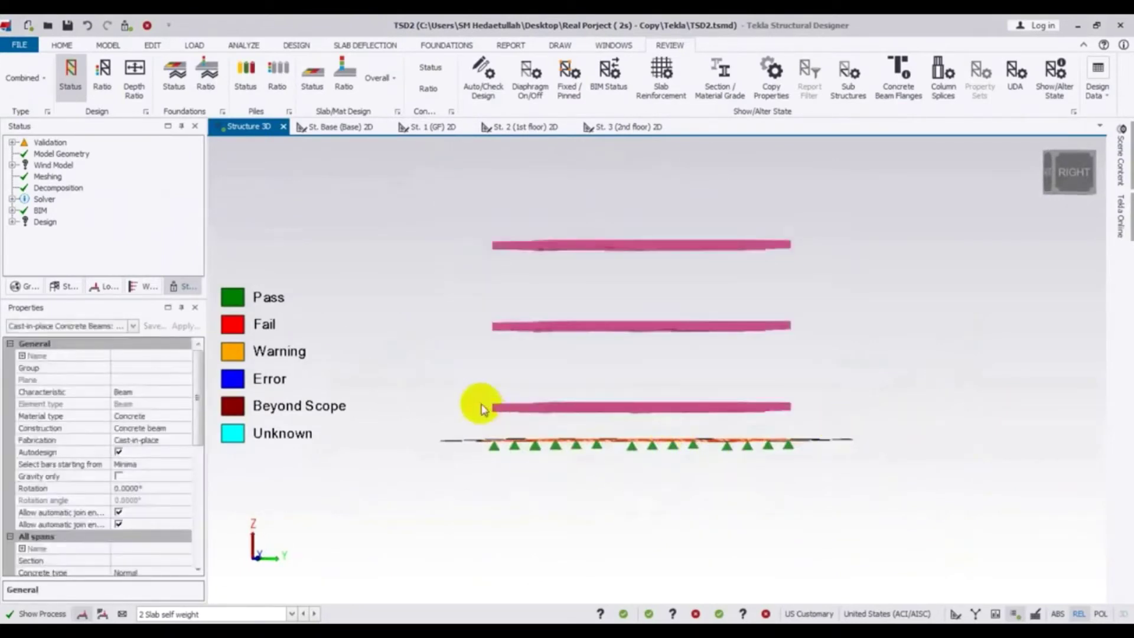
{"action": "middle_click_drag", "start_coordinate": [411, 390], "coordinate": [631, 413]}
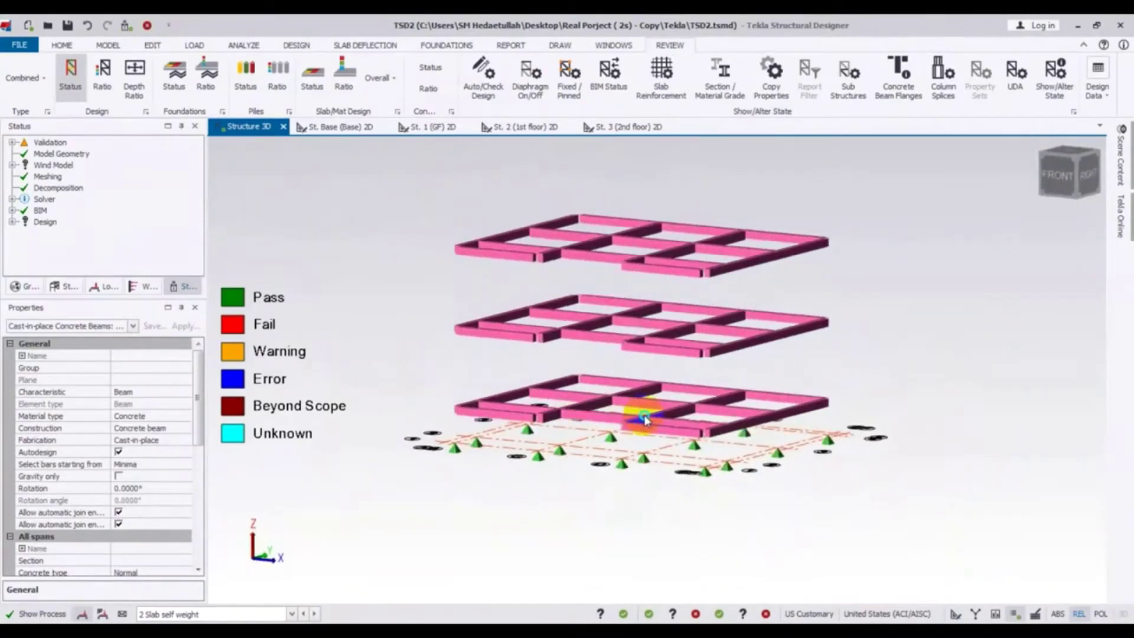
Set the nominal cover at the top edge of all selected beams to 1 1/2 in.
{"action": "left_click_drag", "start_coordinate": [199, 413], "coordinate": [201, 444]}
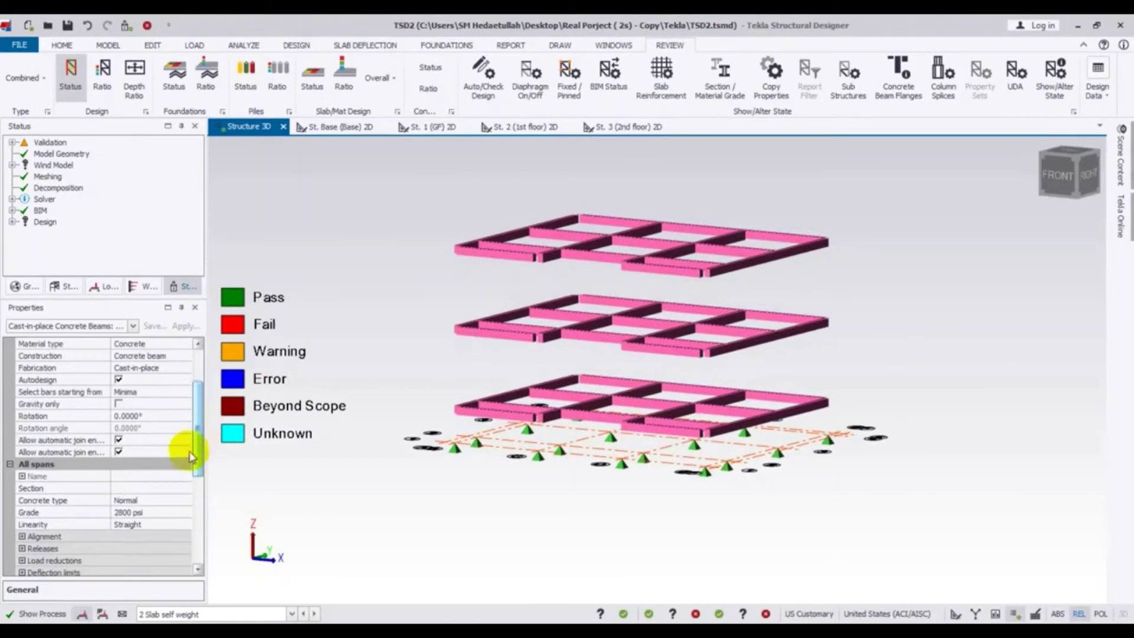
{"action": "left_click", "coordinate": [188, 489]}
{"action": "scroll", "coordinate": [200, 454], "scroll_direction": "down", "scroll_amount": 2}
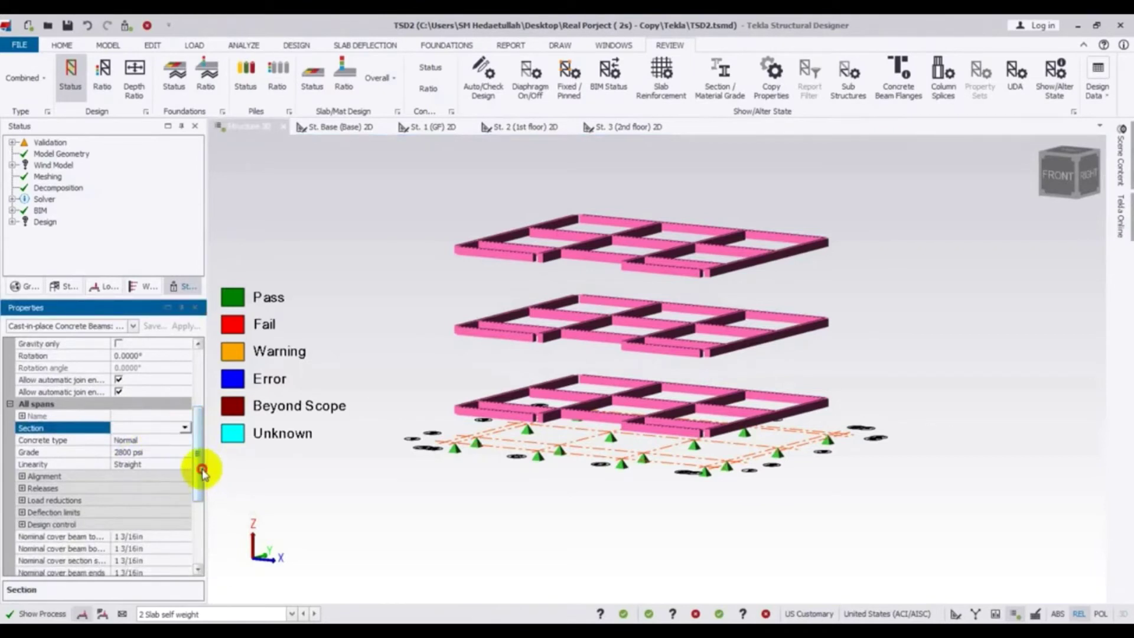
{"action": "left_click_drag", "start_coordinate": [197, 468], "coordinate": [195, 520]}
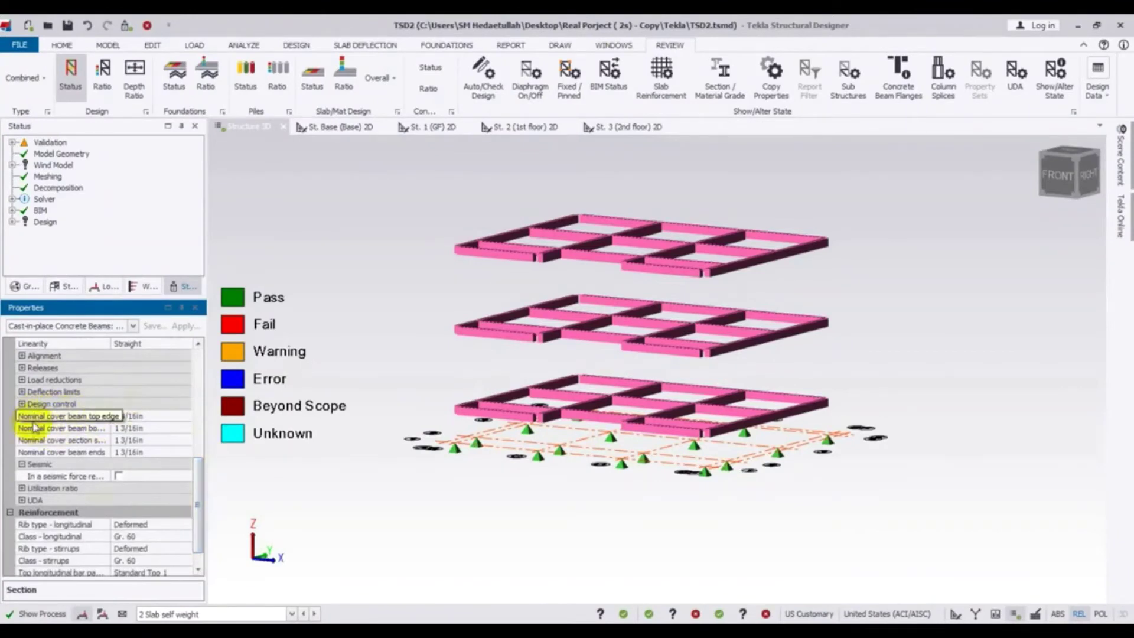
{"action": "mouse_move", "coordinate": [589, 256]}
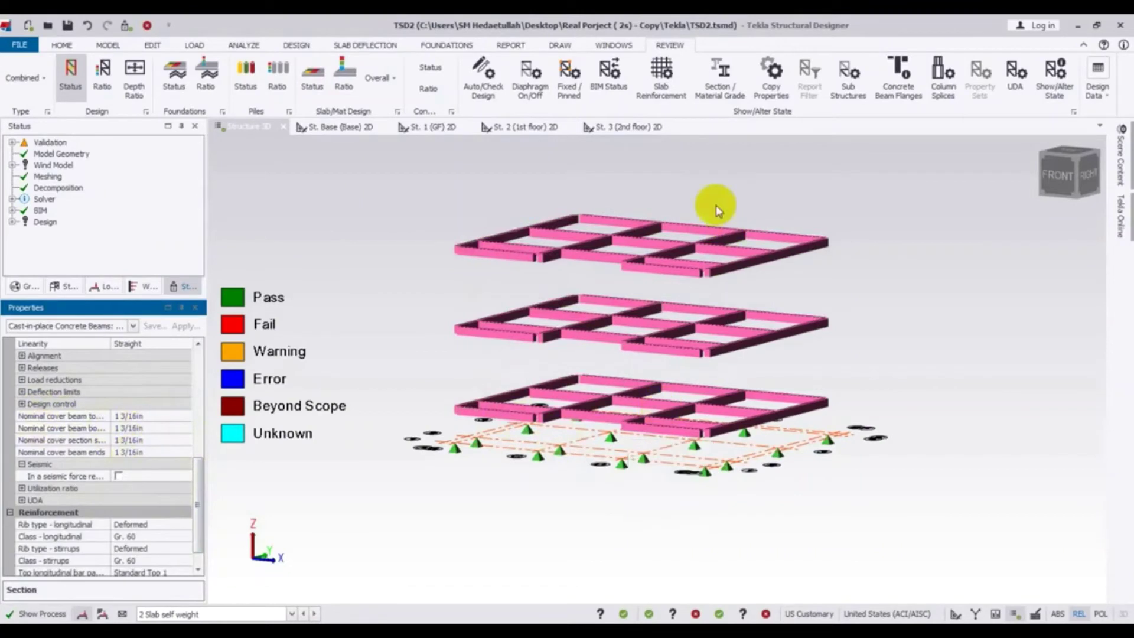
{"action": "left_click", "coordinate": [130, 417]}
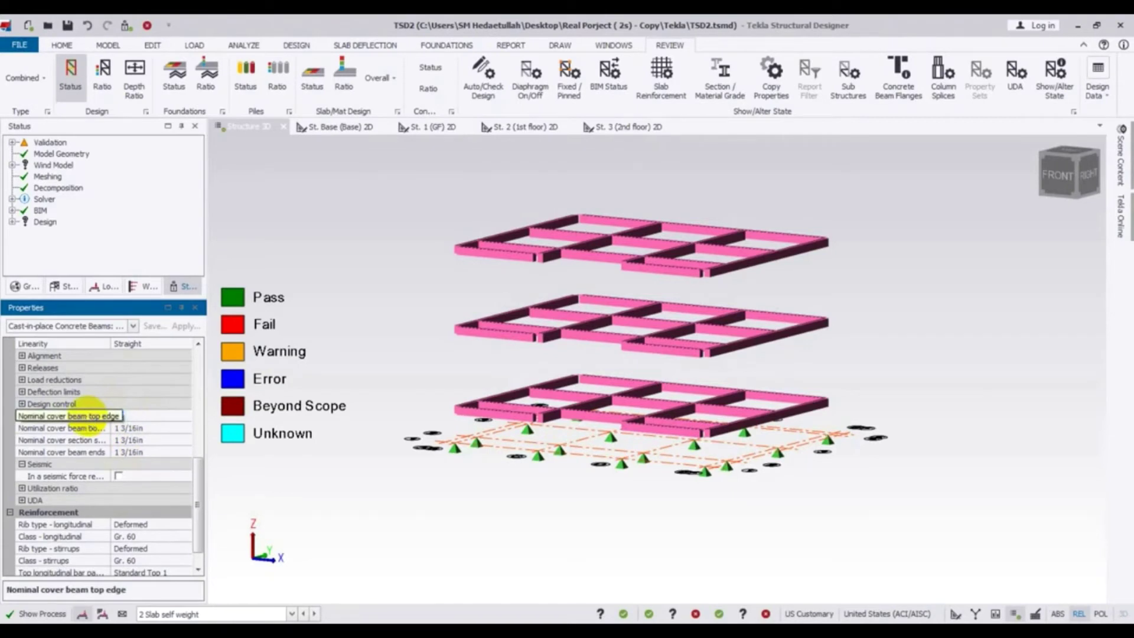
{"action": "type", "text": "15"}
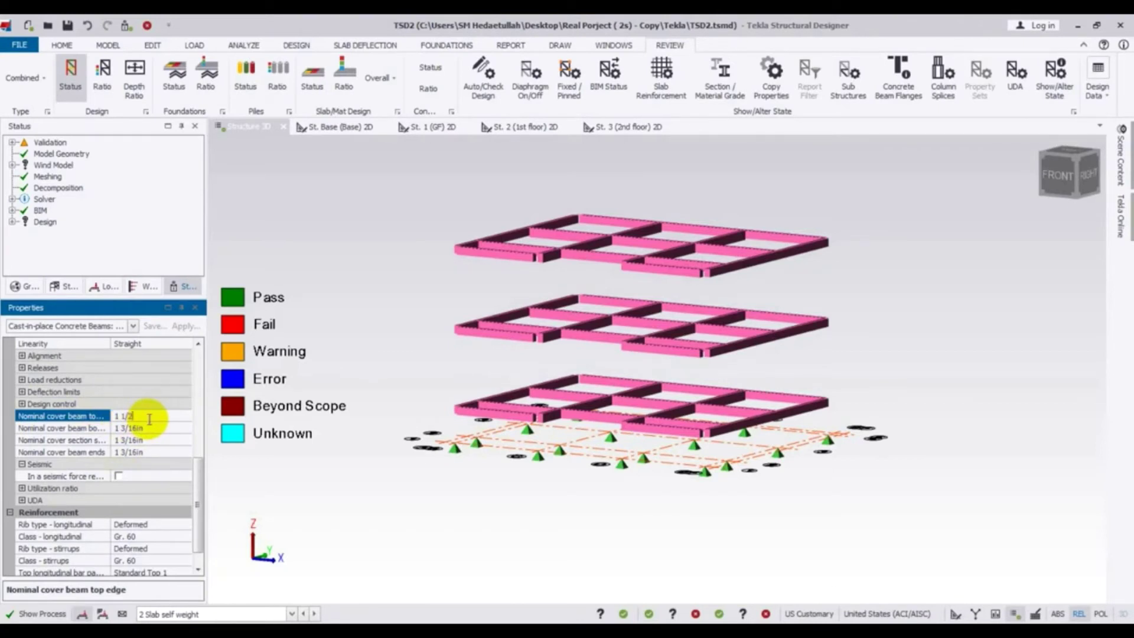
{"action": "left_click", "coordinate": [154, 430]}
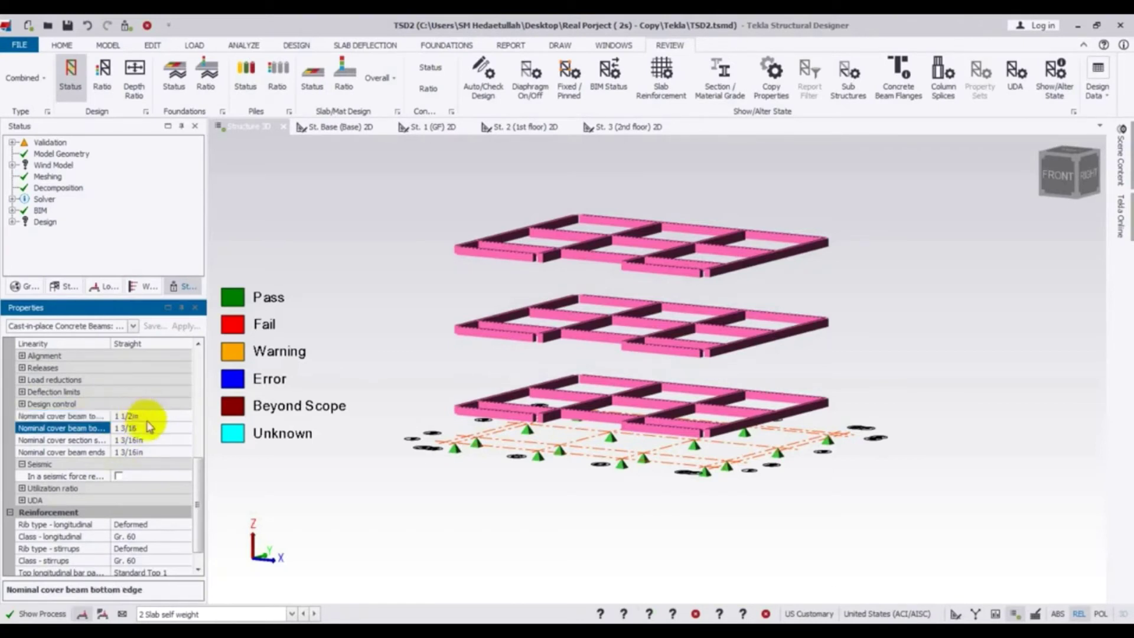
{"action": "left_click", "coordinate": [118, 415]}
{"action": "left_click", "coordinate": [153, 416]}
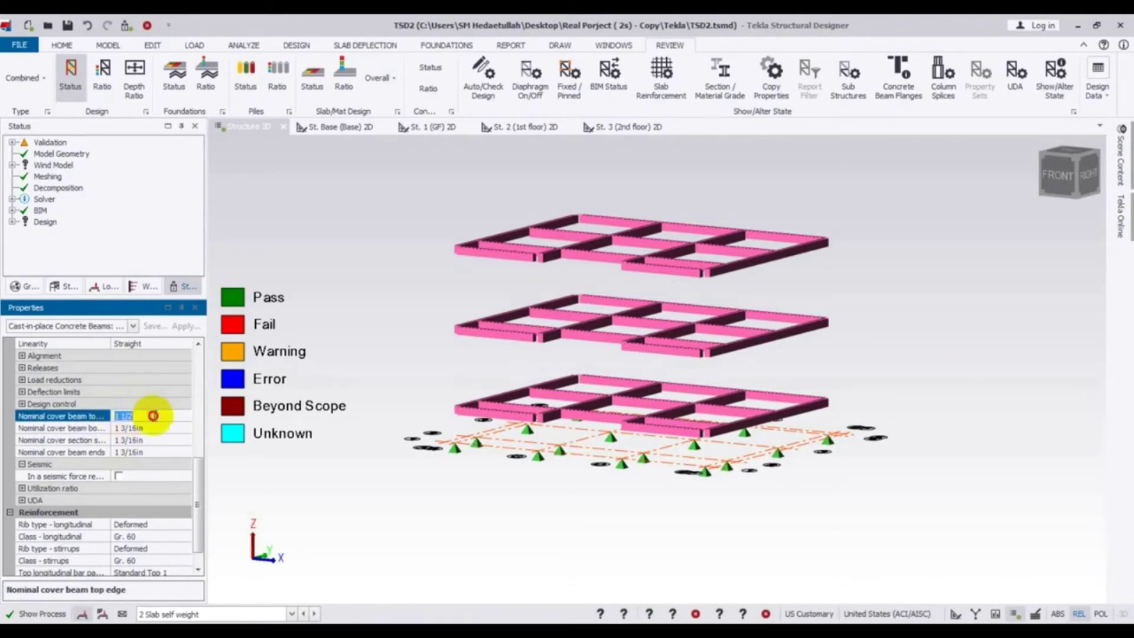
Set the selected beams' nominal bottom-edge, section-side and beam-end covers to 1 1/2 in, and clear the selection.
{"action": "left_click", "coordinate": [153, 429]}
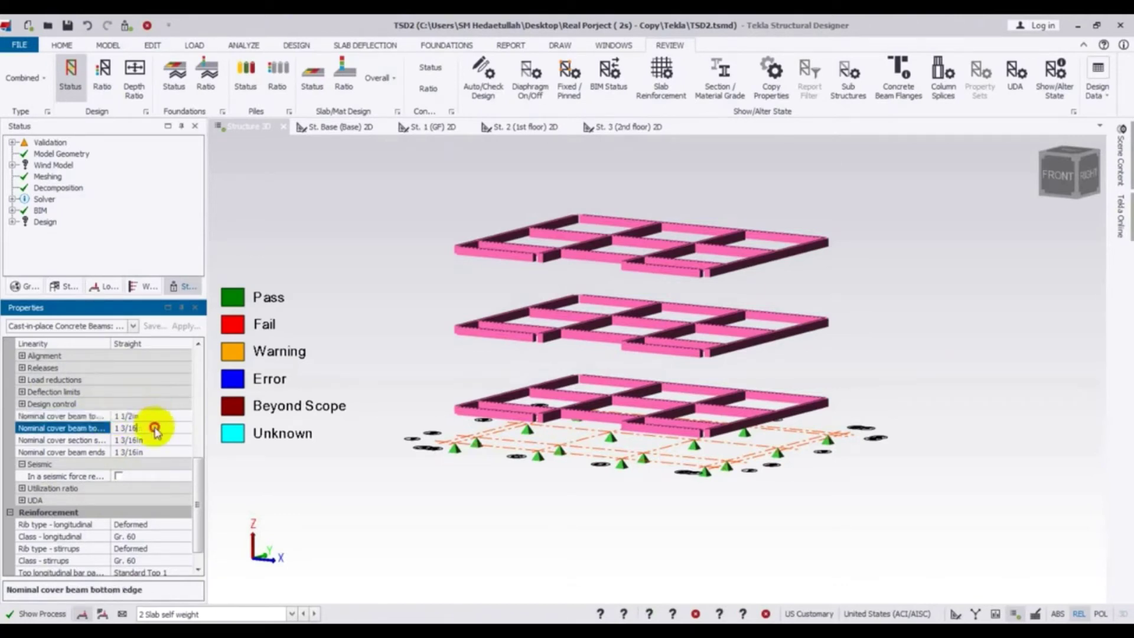
{"action": "type", "text": "1 1/2"}
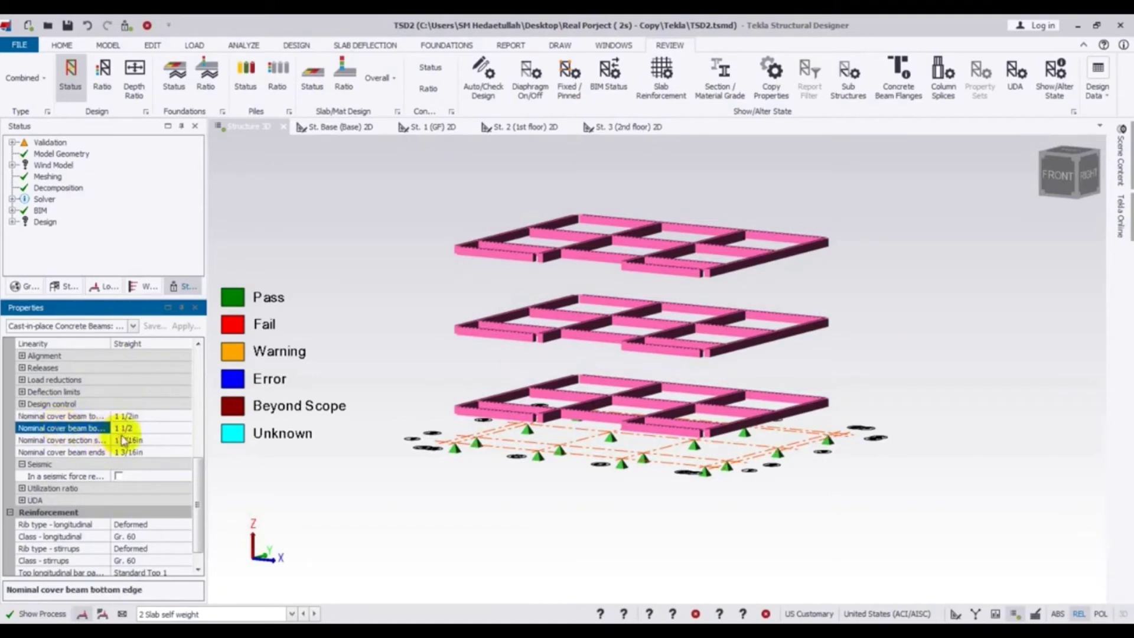
{"action": "left_click", "coordinate": [133, 440]}
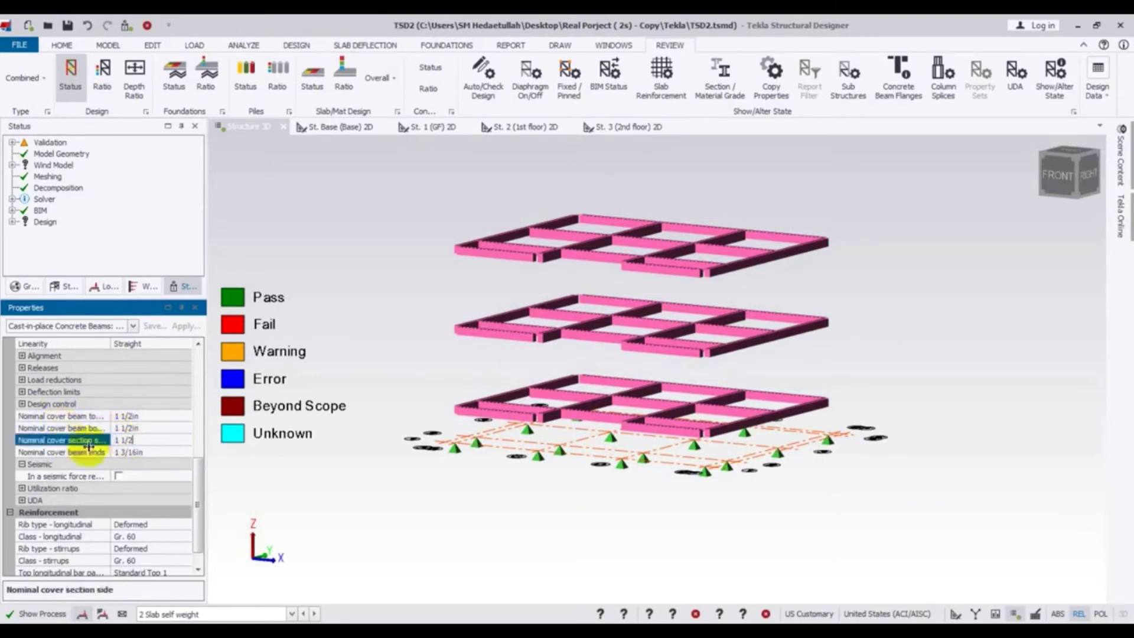
{"action": "type", "text": "1 1/2"}
{"action": "left_click", "coordinate": [151, 451]}
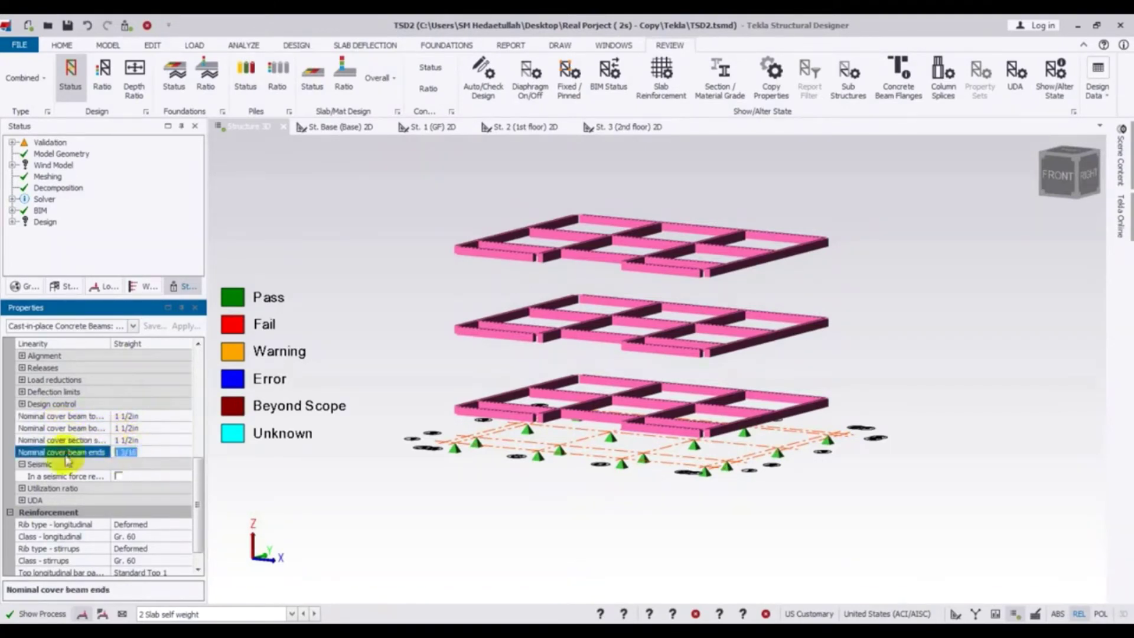
{"action": "left_click", "coordinate": [160, 463]}
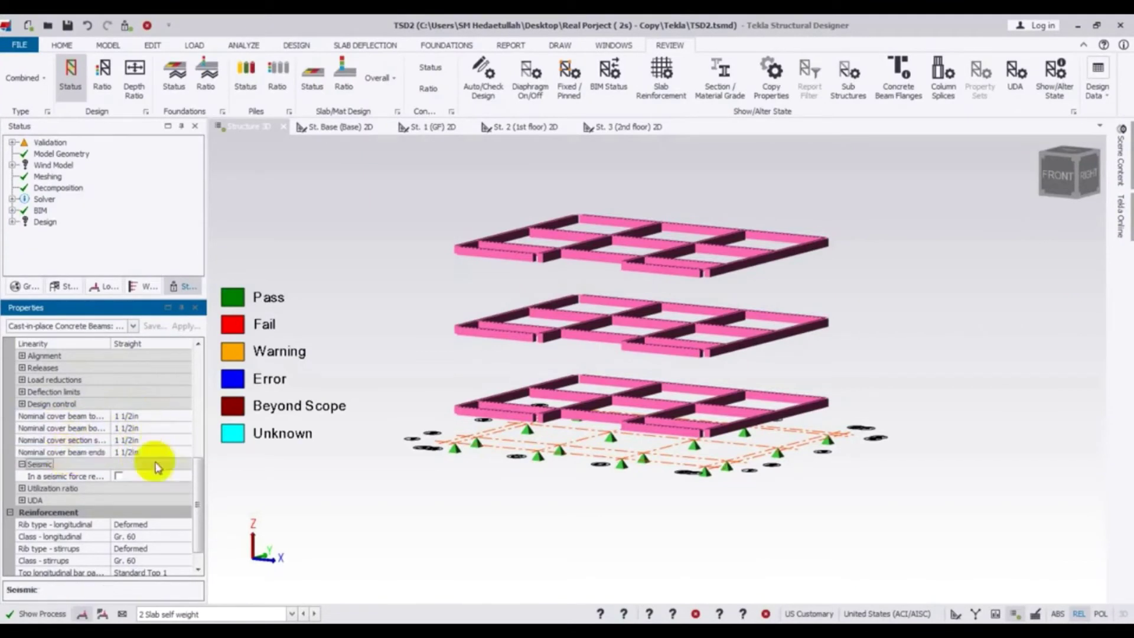
{"action": "scroll", "coordinate": [201, 494], "scroll_direction": "down", "scroll_amount": 1}
{"action": "left_click", "coordinate": [348, 488]}
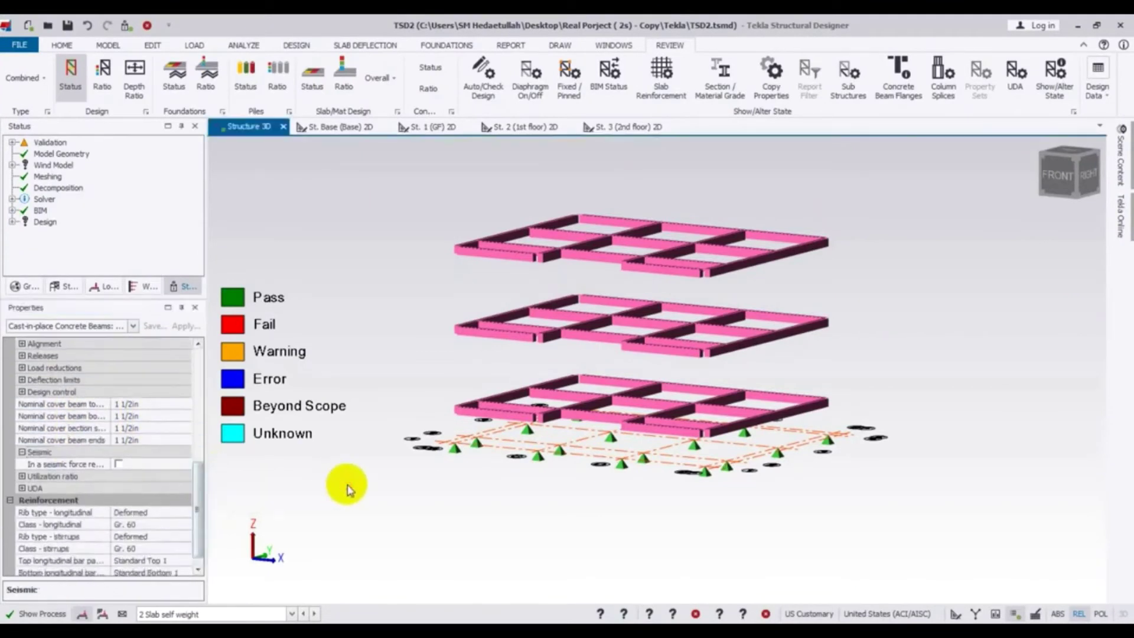
{"action": "left_click", "coordinate": [349, 487]}
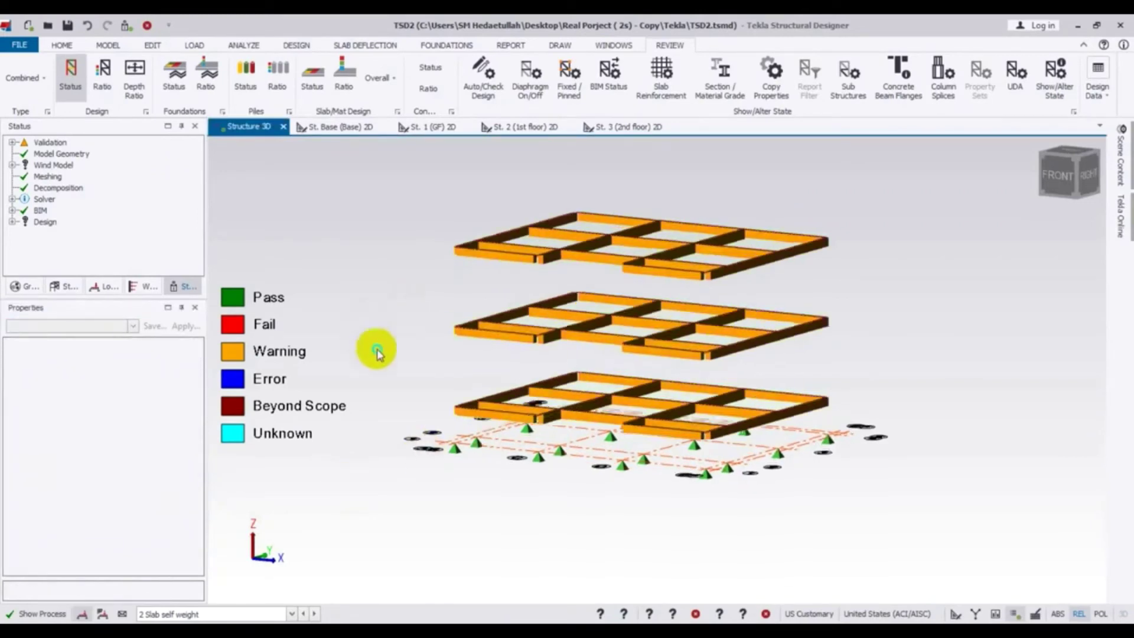
{"action": "middle_click_drag", "start_coordinate": [374, 349], "coordinate": [382, 379]}
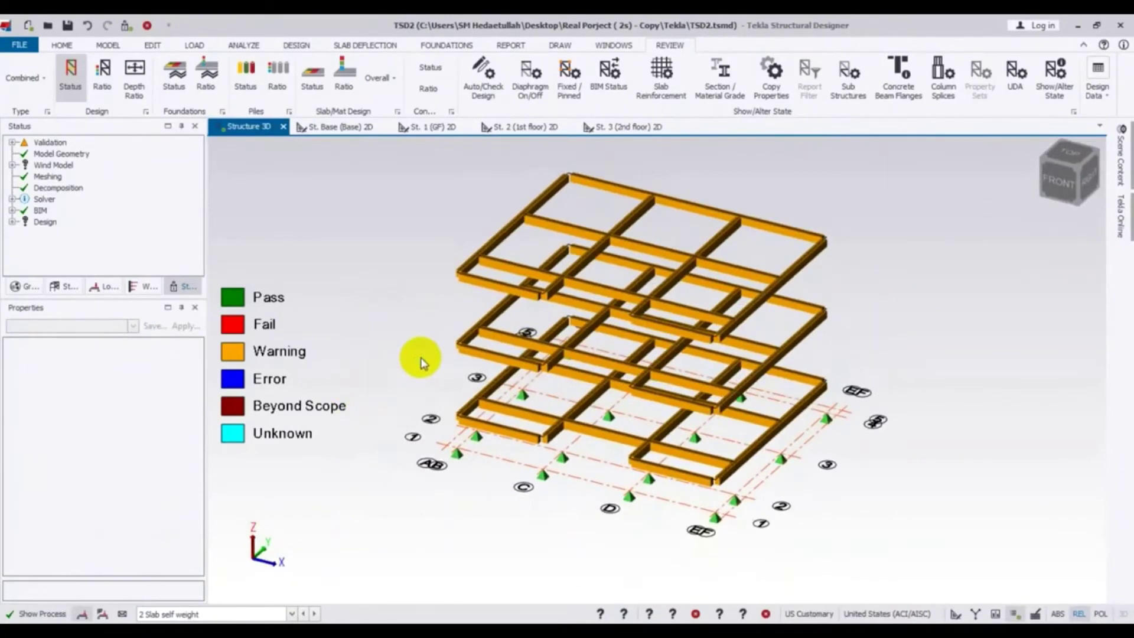
Run the gravity analysis and design for all concrete members with the updated beam covers.
{"action": "left_click", "coordinate": [293, 44]}
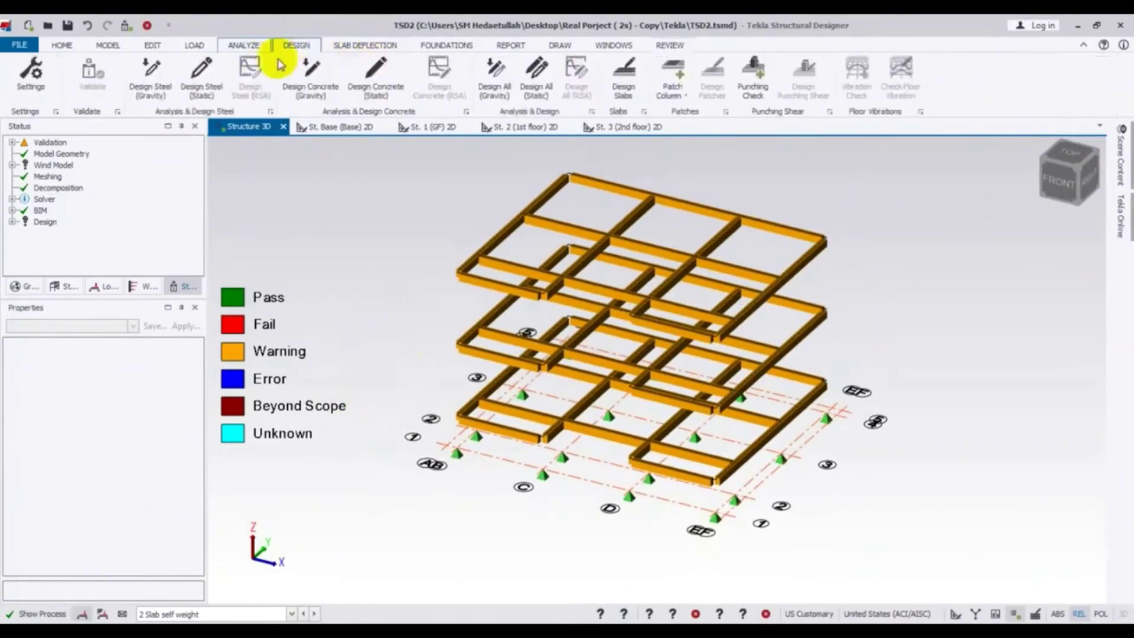
{"action": "left_click", "coordinate": [310, 72]}
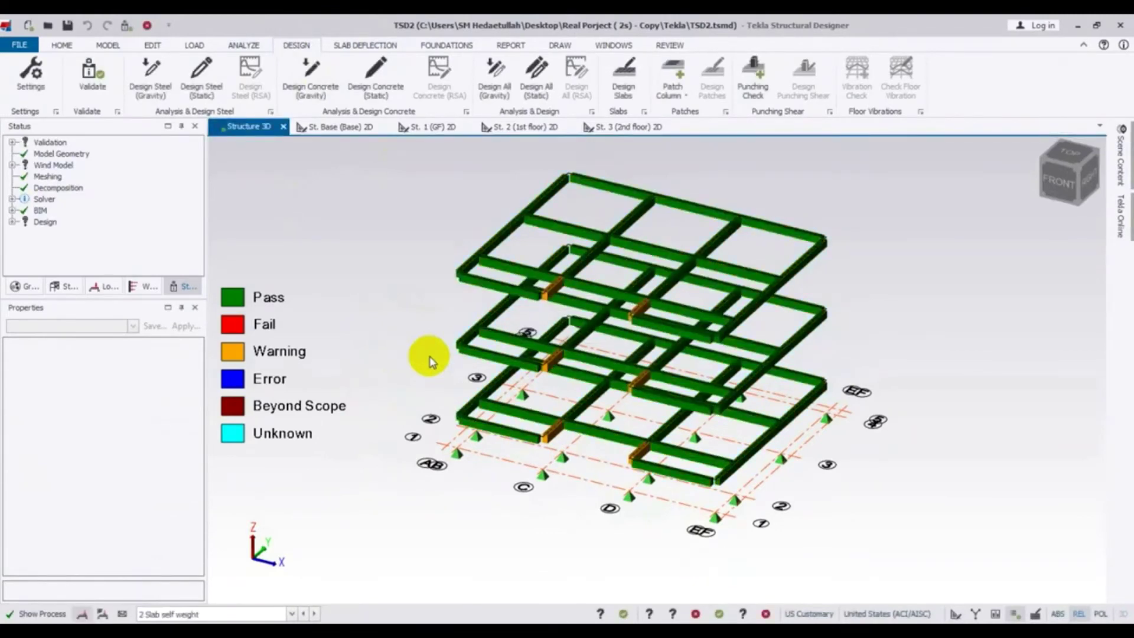
{"action": "middle_click_drag", "start_coordinate": [952, 485], "coordinate": [923, 514], "text": "shift"}
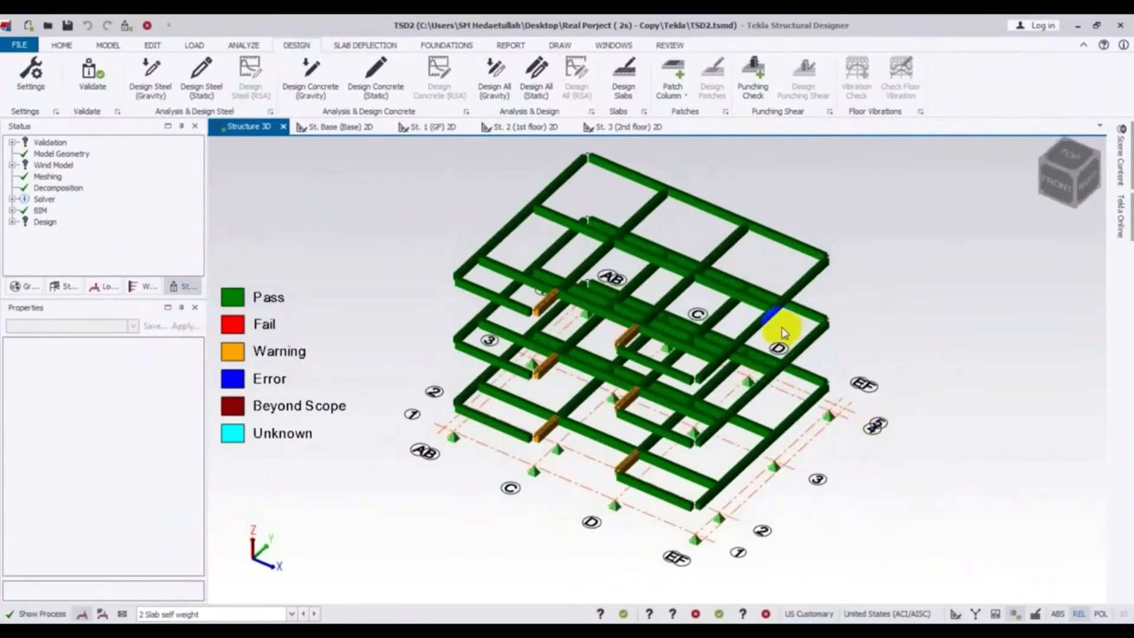
Run a static member check on beam 3B6, the second-floor beam with a warning on its short end span.
{"action": "mouse_move", "coordinate": [544, 309]}
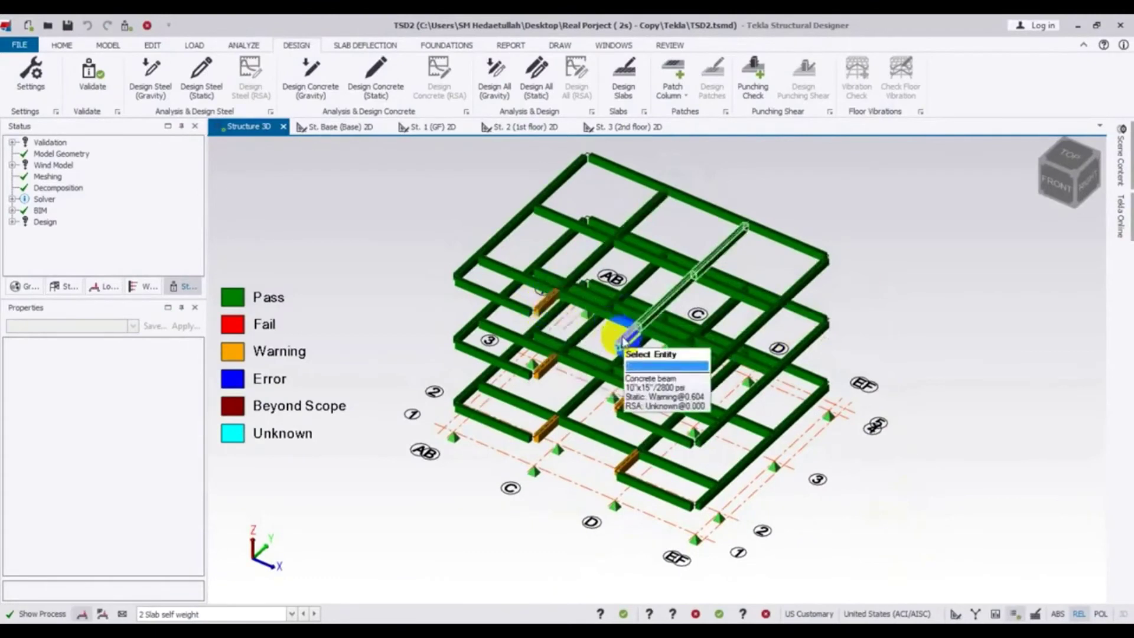
{"action": "mouse_move", "coordinate": [617, 417]}
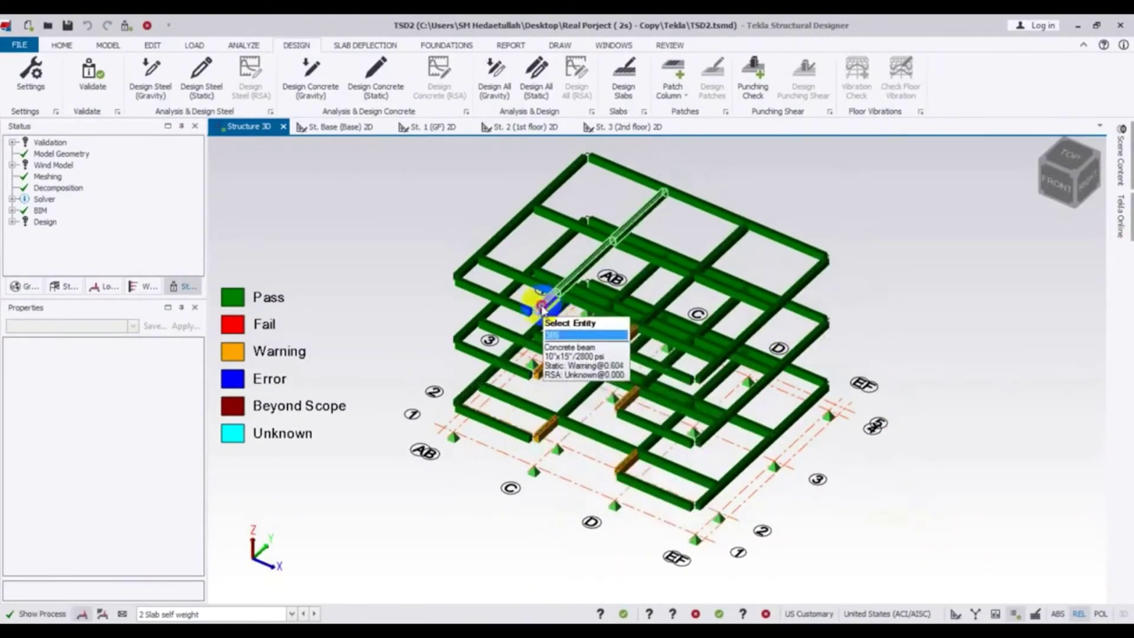
{"action": "left_click", "coordinate": [542, 308]}
{"action": "right_click", "coordinate": [541, 309]}
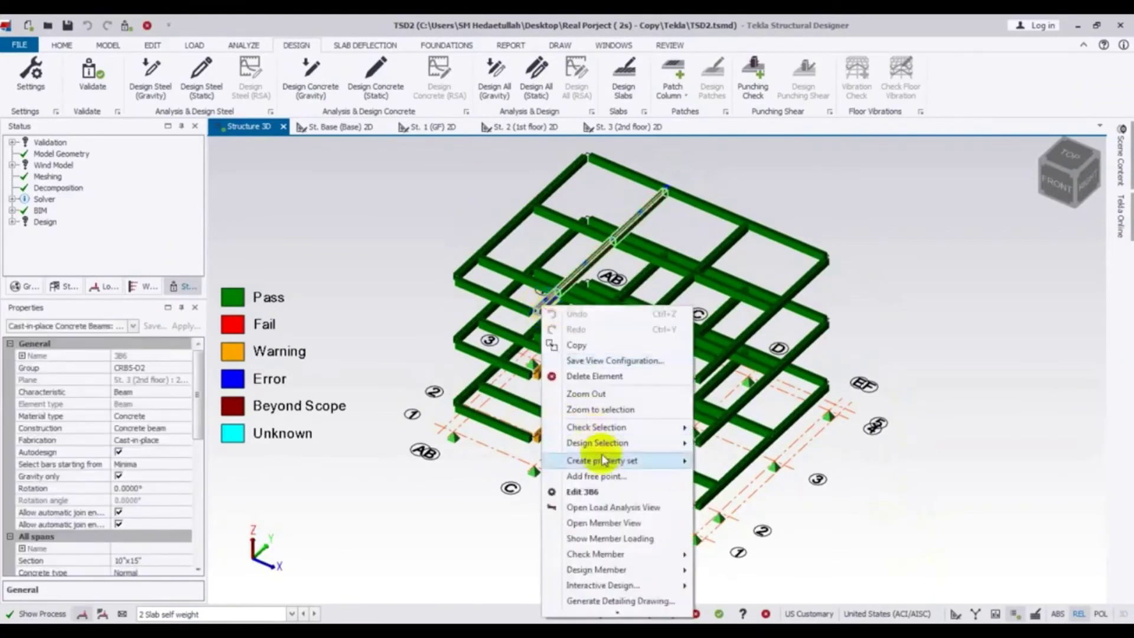
{"action": "mouse_move", "coordinate": [616, 555]}
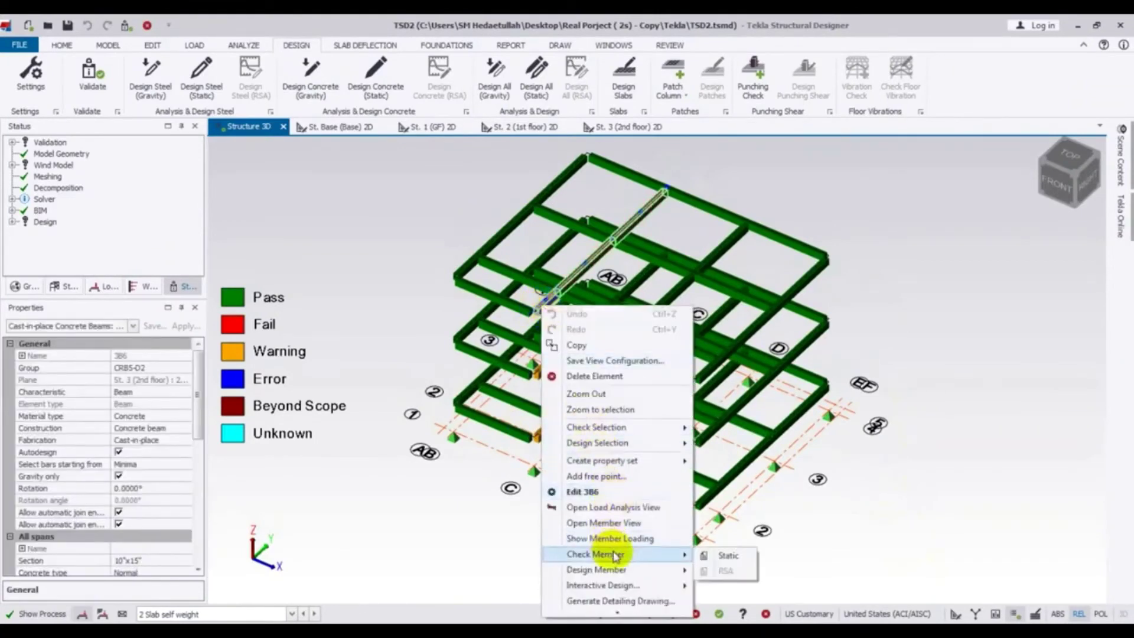
{"action": "left_click", "coordinate": [723, 555]}
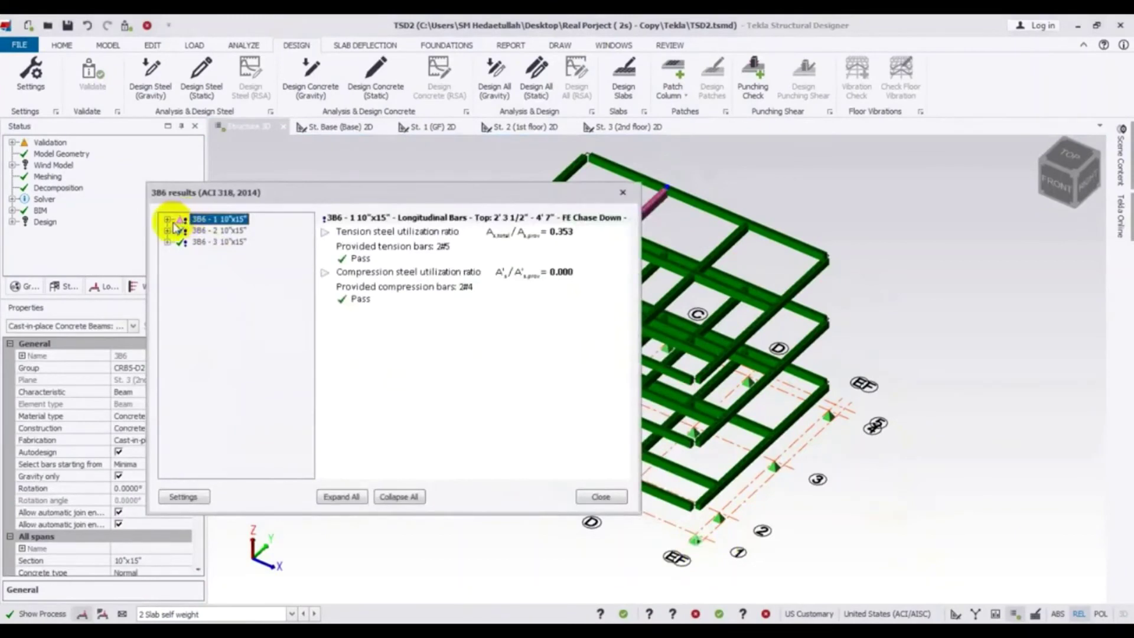
Read the Deep Beam check for span 1 of beam 3B6, including its full text and code reference, then close the results.
{"action": "left_click", "coordinate": [168, 219]}
{"action": "left_click", "coordinate": [221, 333]}
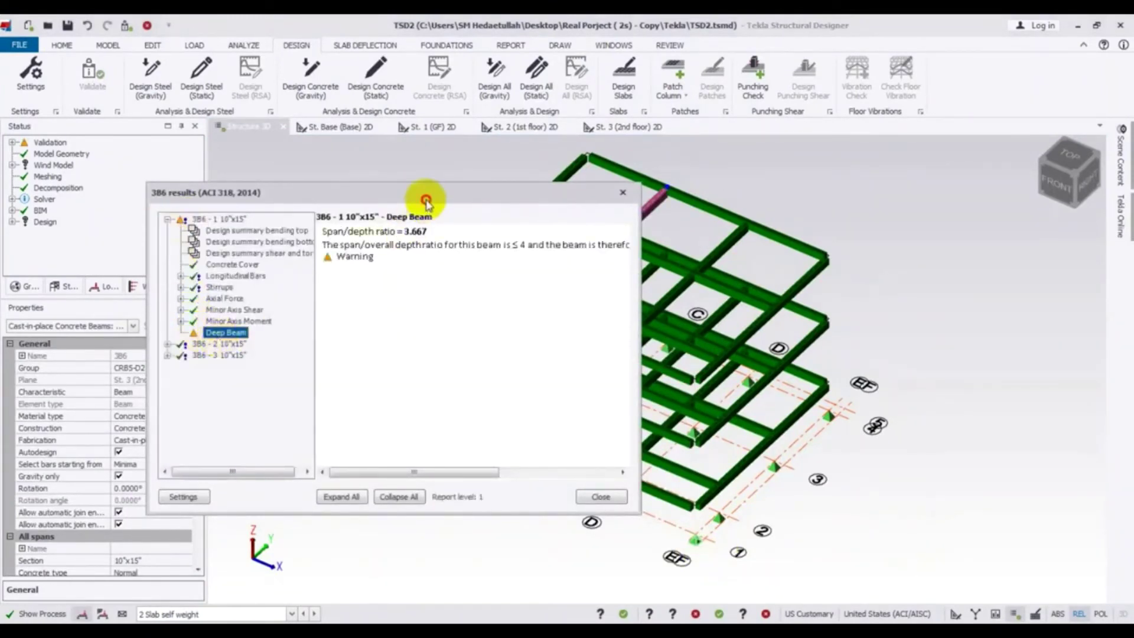
{"action": "left_click_drag", "start_coordinate": [426, 200], "coordinate": [285, 218]}
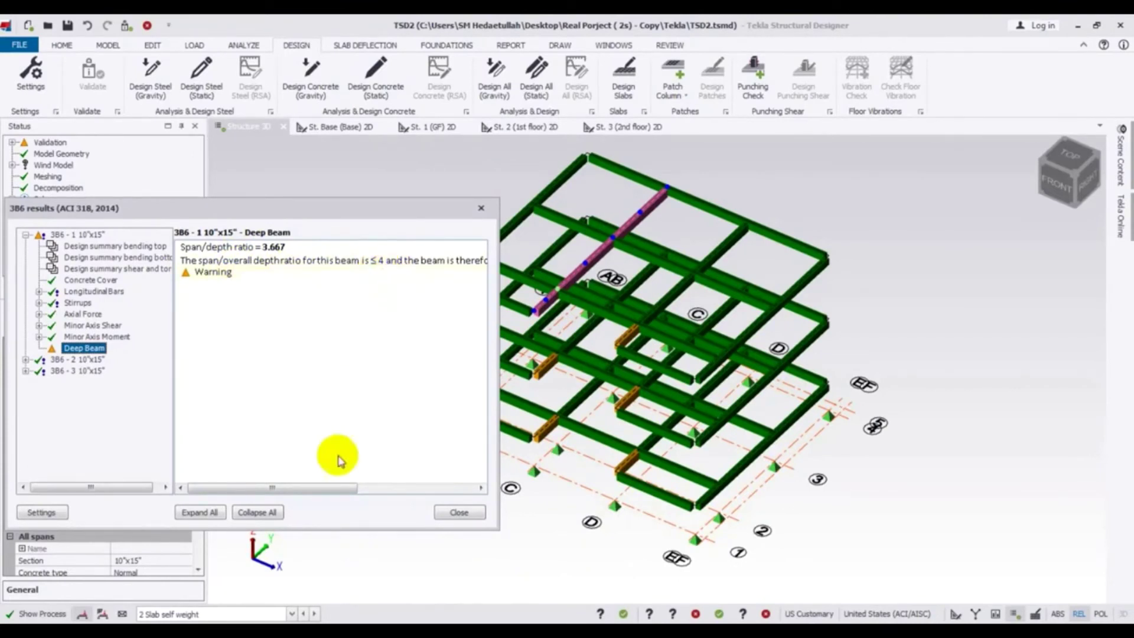
{"action": "left_click_drag", "start_coordinate": [321, 487], "coordinate": [355, 484]}
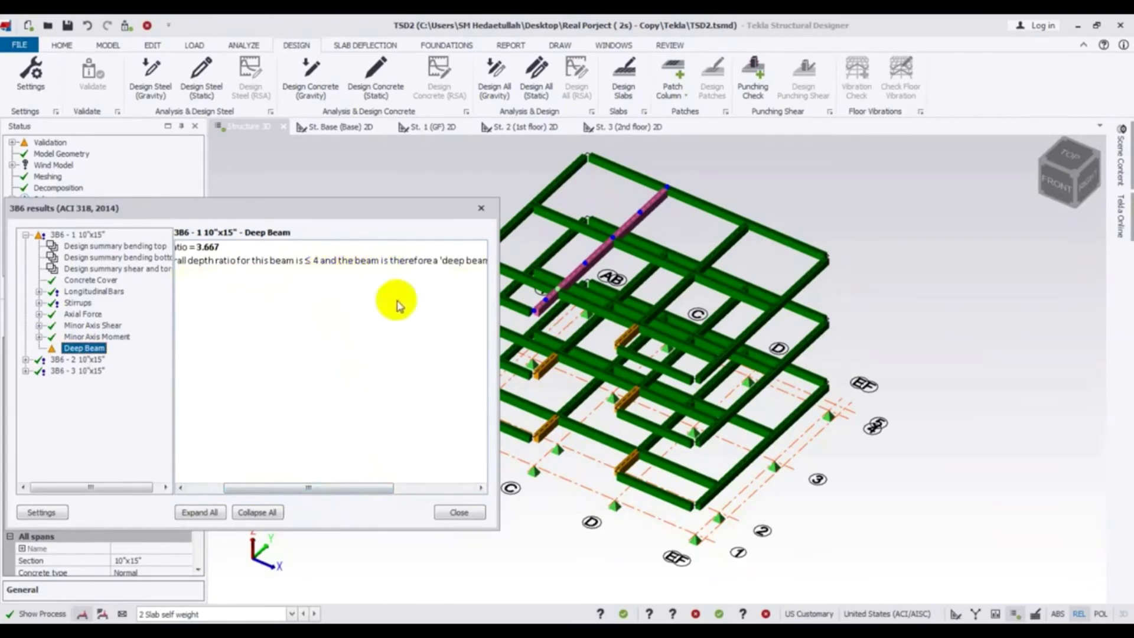
{"action": "left_click_drag", "start_coordinate": [309, 488], "coordinate": [362, 488]}
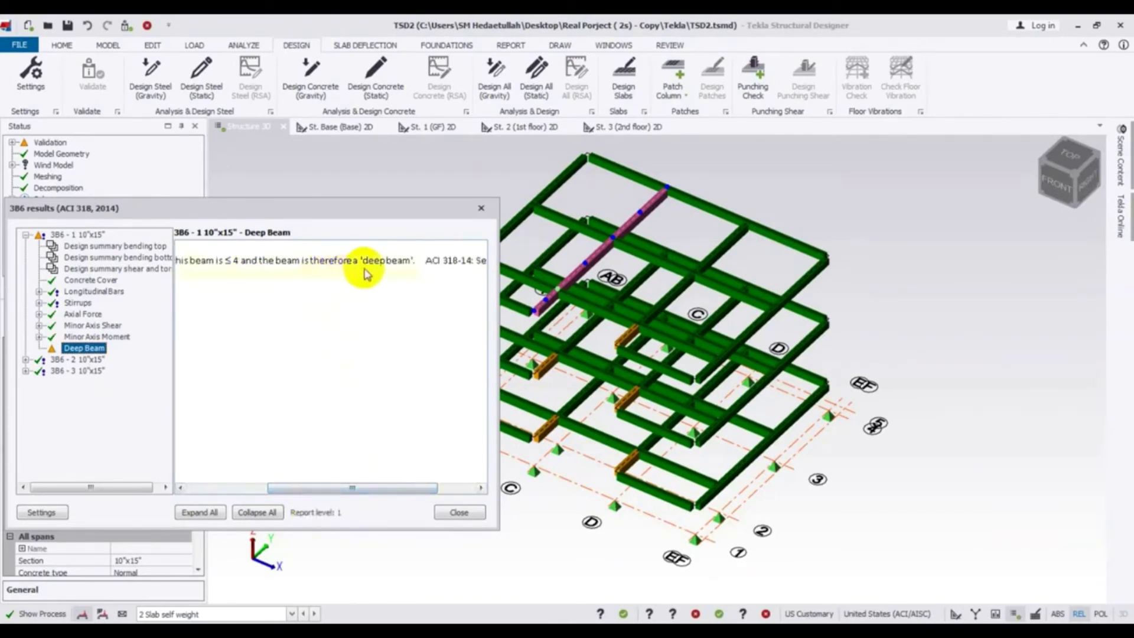
{"action": "left_click", "coordinate": [364, 488]}
{"action": "left_click_drag", "start_coordinate": [363, 488], "coordinate": [423, 476]}
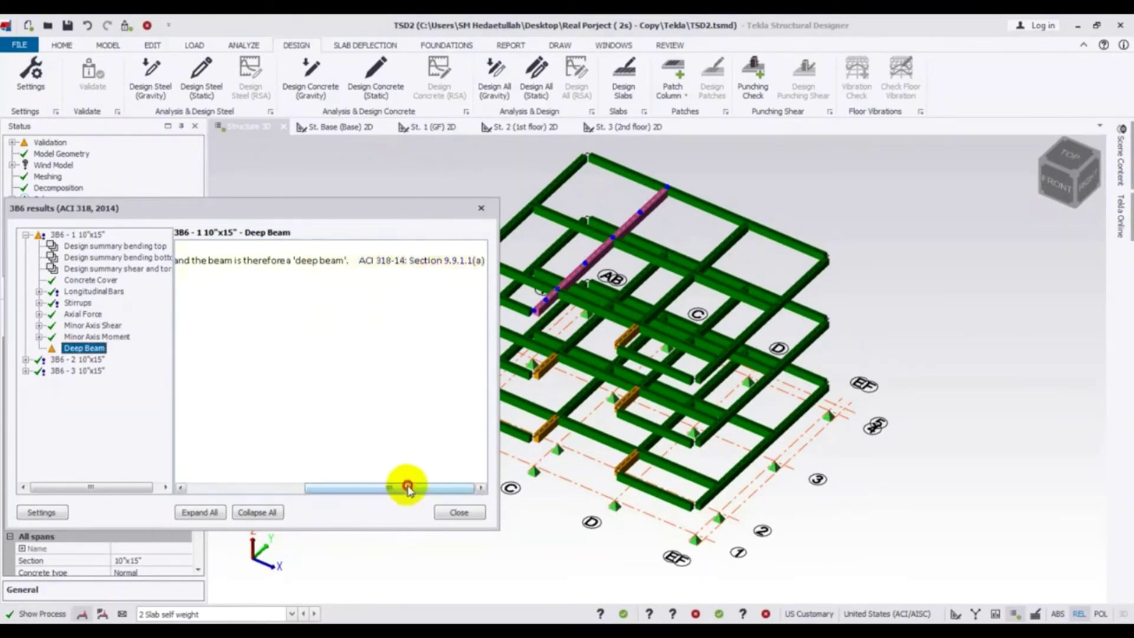
{"action": "left_click_drag", "start_coordinate": [405, 488], "coordinate": [224, 488]}
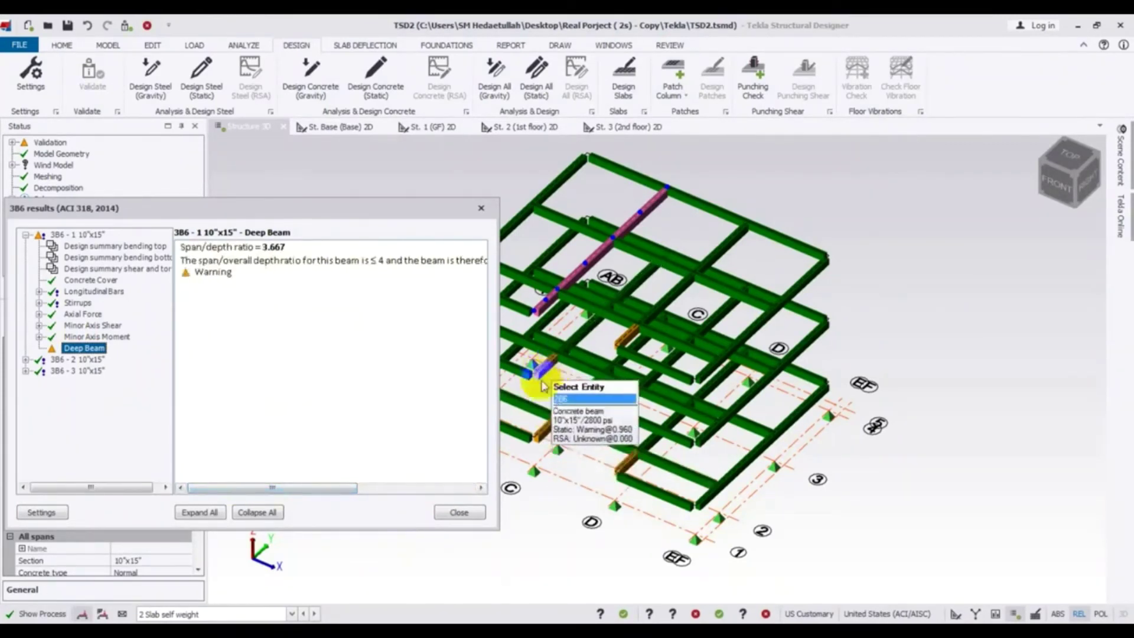
{"action": "left_click", "coordinate": [459, 512]}
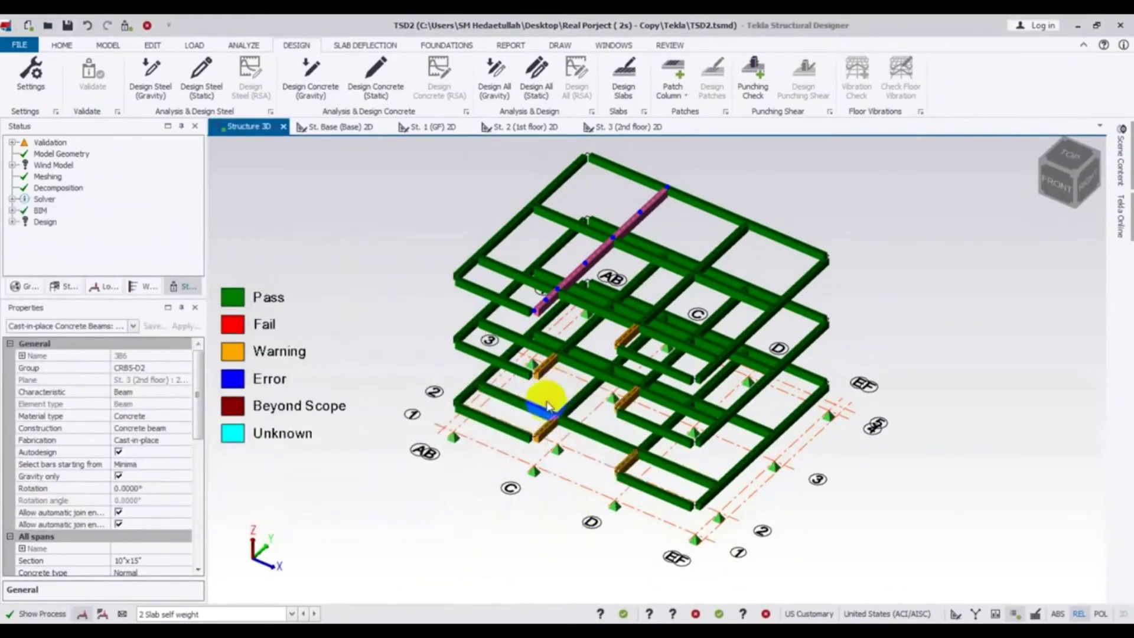
Examine the short end spans that still carry warnings on the lower floors, then clear the beam selection.
{"action": "scroll", "coordinate": [555, 408], "scroll_direction": "up", "scroll_amount": 5}
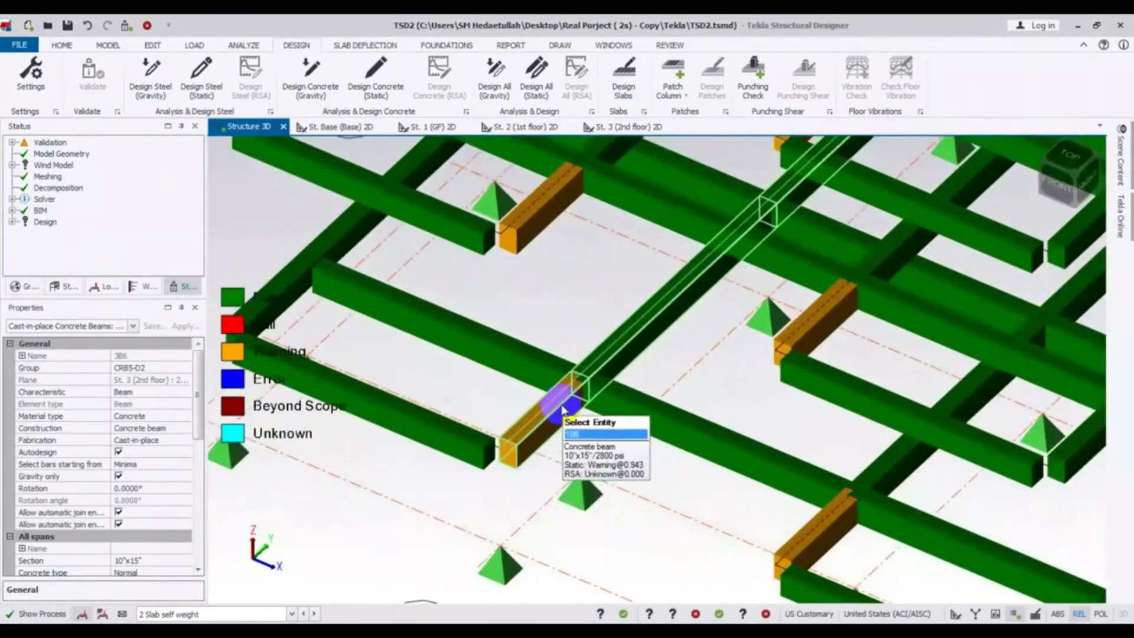
{"action": "middle_click_drag", "start_coordinate": [561, 407], "coordinate": [597, 486]}
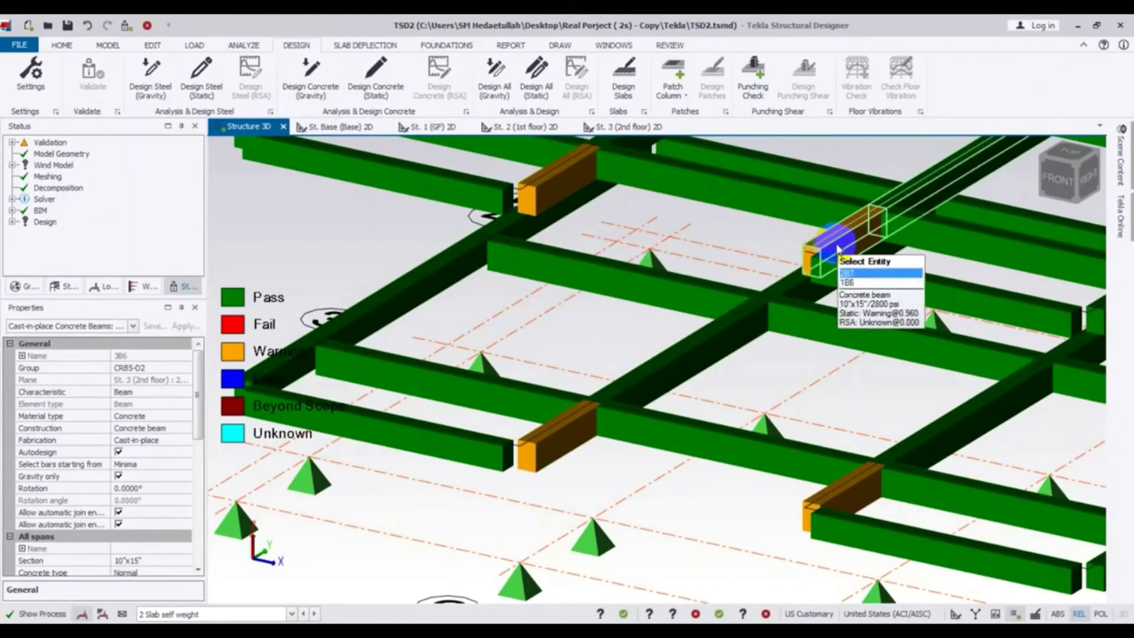
{"action": "left_click", "coordinate": [542, 472]}
{"action": "middle_click_drag", "start_coordinate": [526, 513], "coordinate": [535, 540]}
{"action": "scroll", "coordinate": [534, 540], "scroll_direction": "down", "scroll_amount": 6}
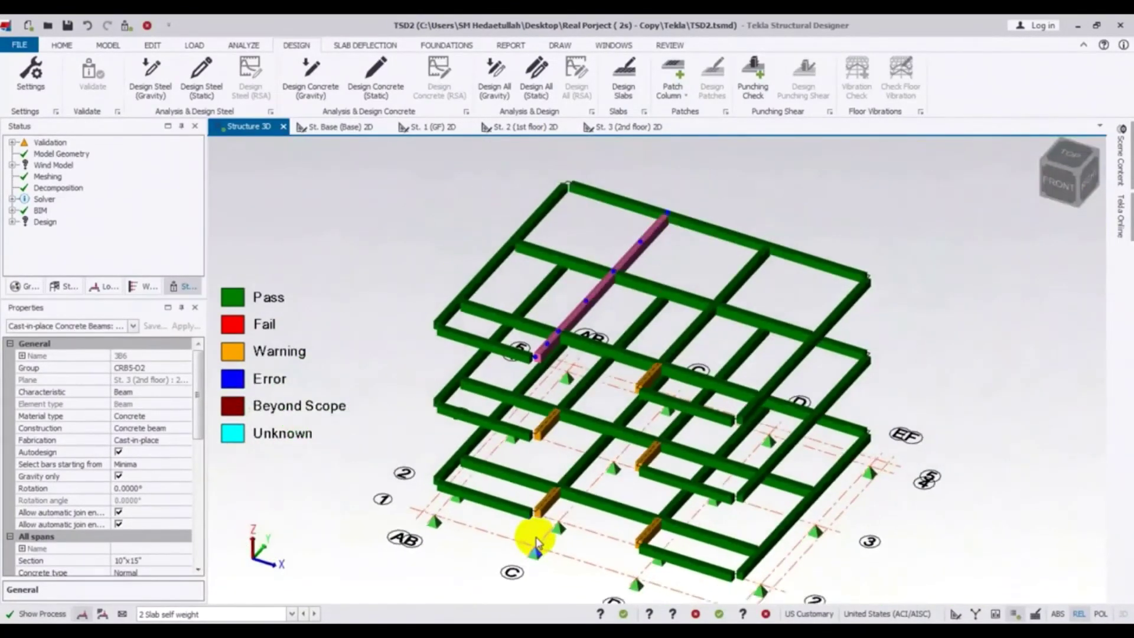
{"action": "left_click", "coordinate": [892, 275]}
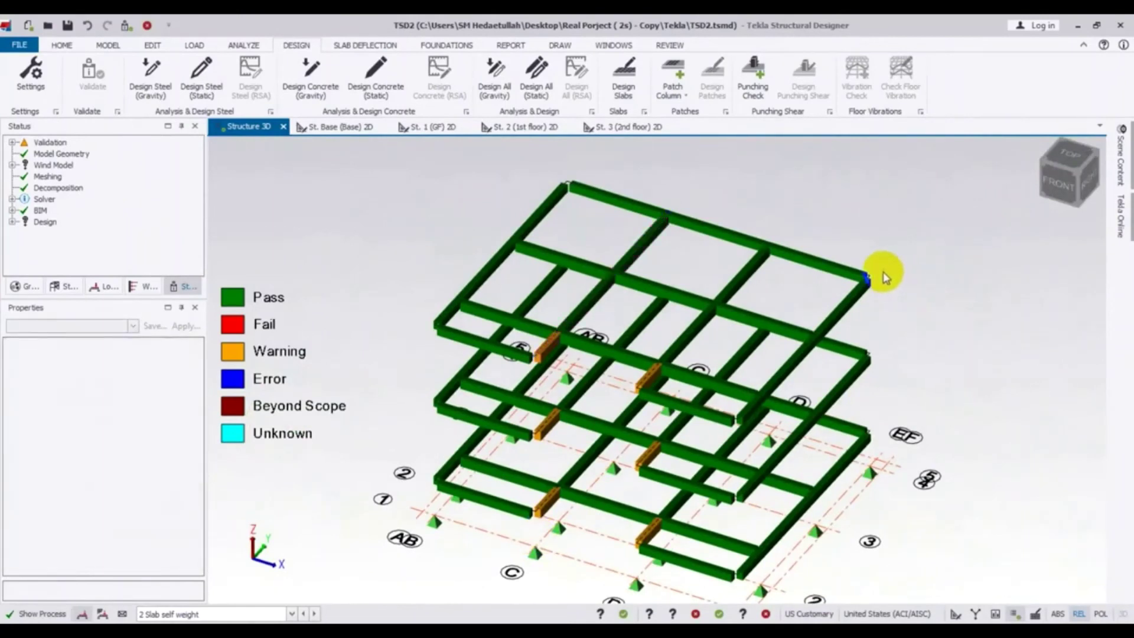
Show the concrete columns together with the beams in the 3D structure view.
{"action": "middle_click_drag", "start_coordinate": [880, 271], "coordinate": [880, 254]}
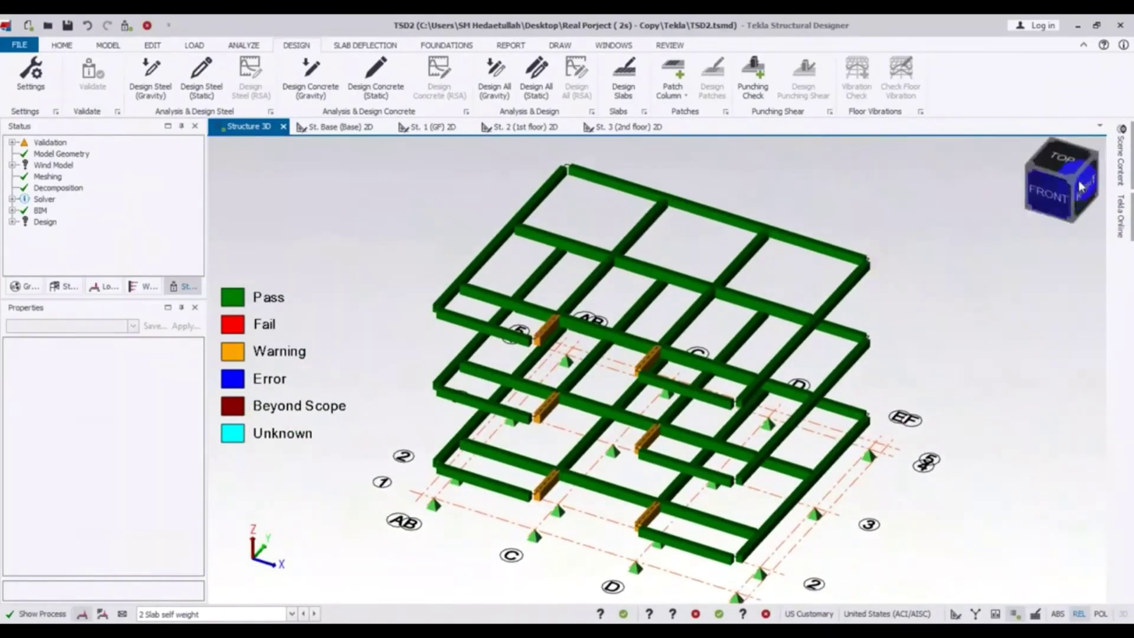
{"action": "left_click", "coordinate": [1121, 138]}
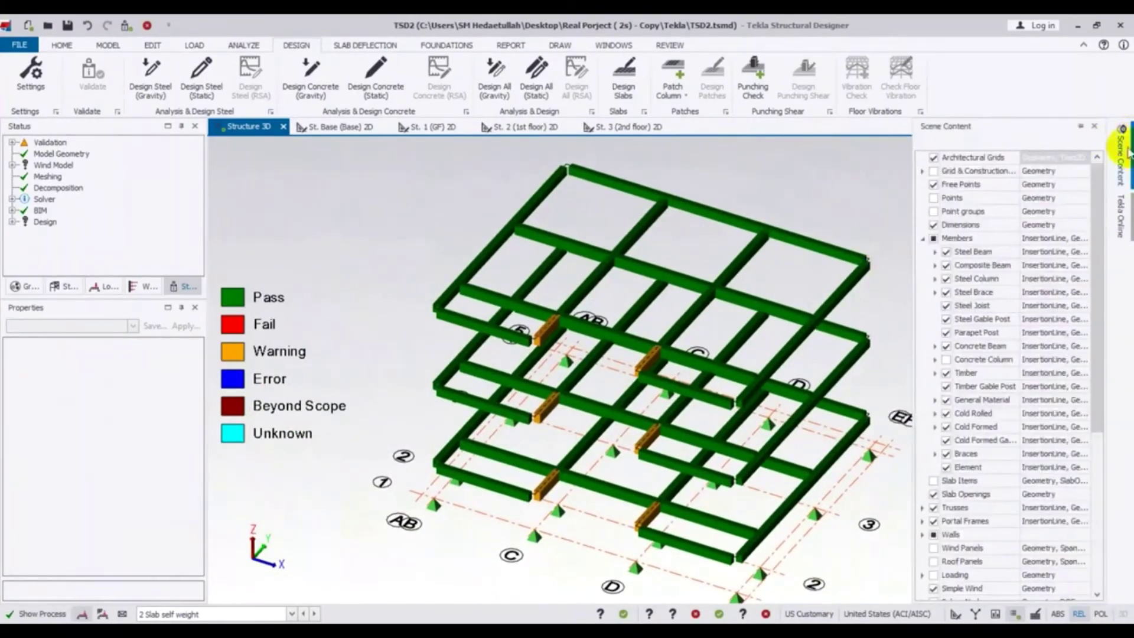
{"action": "left_click", "coordinate": [947, 359]}
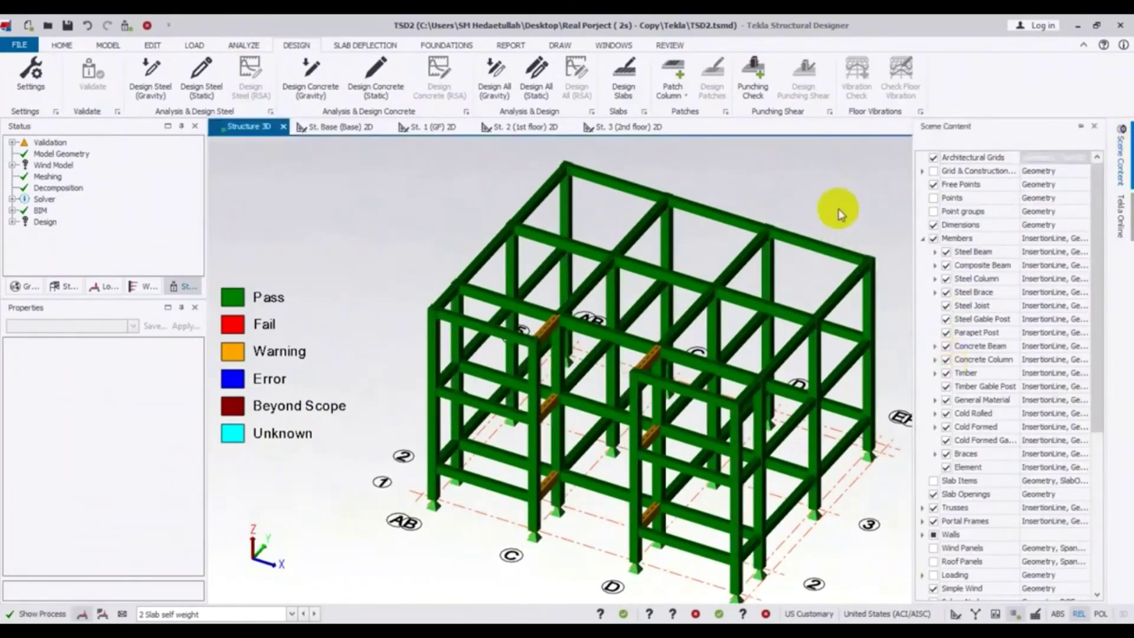
Examine the design status of the complete beam and column frame from all sides.
{"action": "middle_click_drag", "start_coordinate": [837, 207], "coordinate": [759, 380]}
{"action": "middle_click_drag", "start_coordinate": [941, 460], "coordinate": [875, 271]}
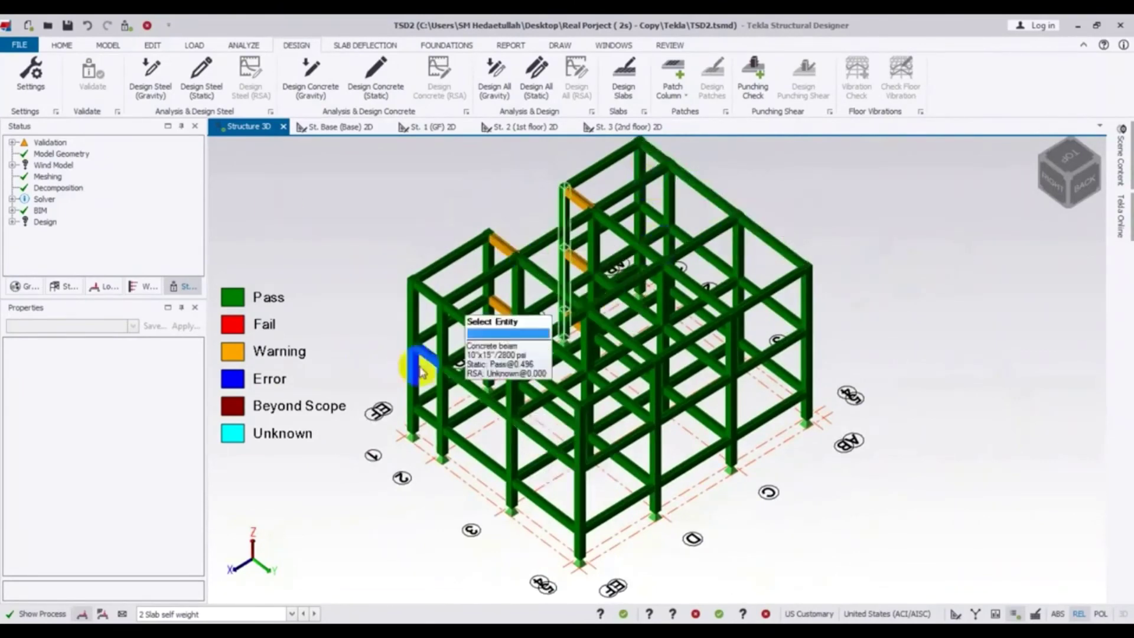
{"action": "middle_click_drag", "start_coordinate": [397, 524], "coordinate": [799, 547], "text": "shift"}
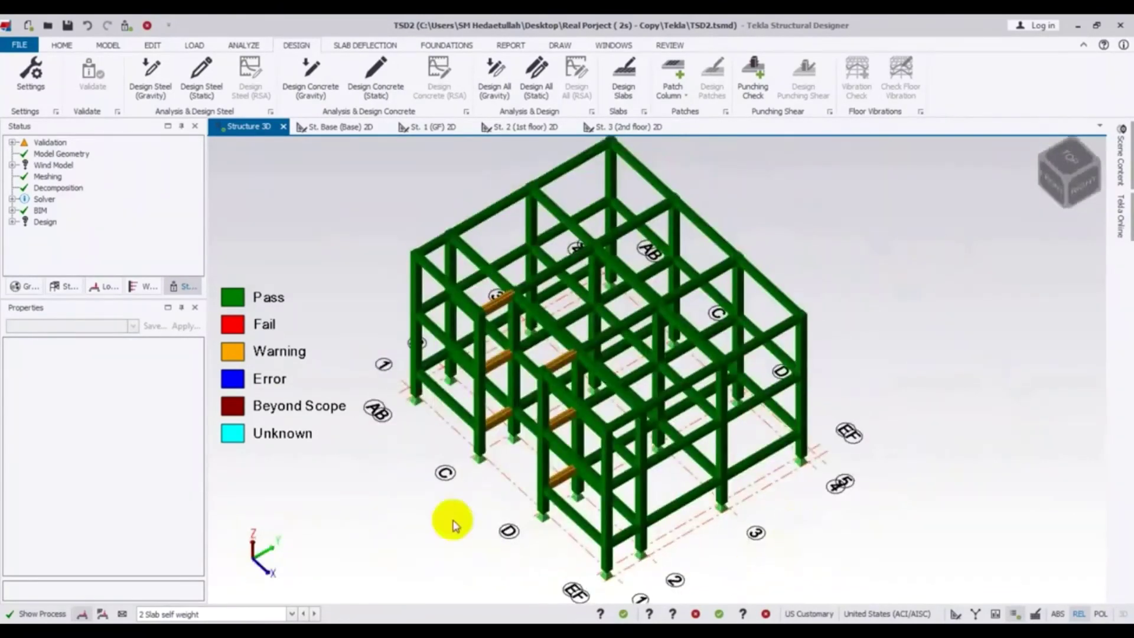
{"action": "middle_click_drag", "start_coordinate": [423, 461], "coordinate": [994, 443], "text": "shift"}
{"action": "middle_click_drag", "start_coordinate": [859, 571], "coordinate": [873, 505], "text": "shift"}
{"action": "scroll", "coordinate": [879, 487], "scroll_direction": "down", "scroll_amount": 1}
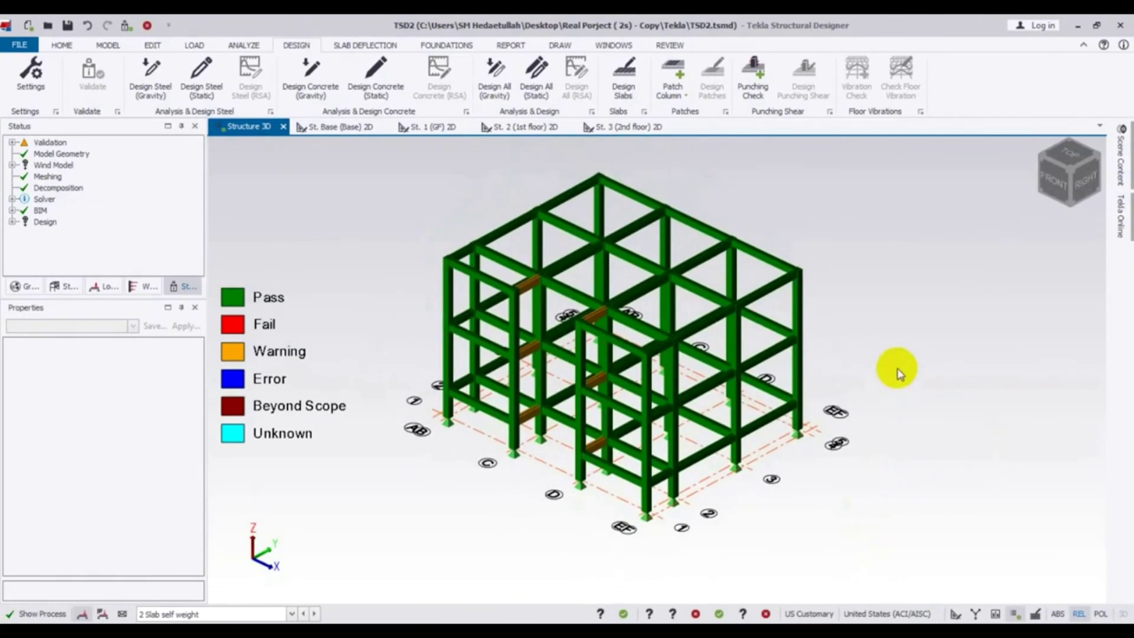
{"action": "middle_click_drag", "start_coordinate": [897, 372], "coordinate": [895, 378]}
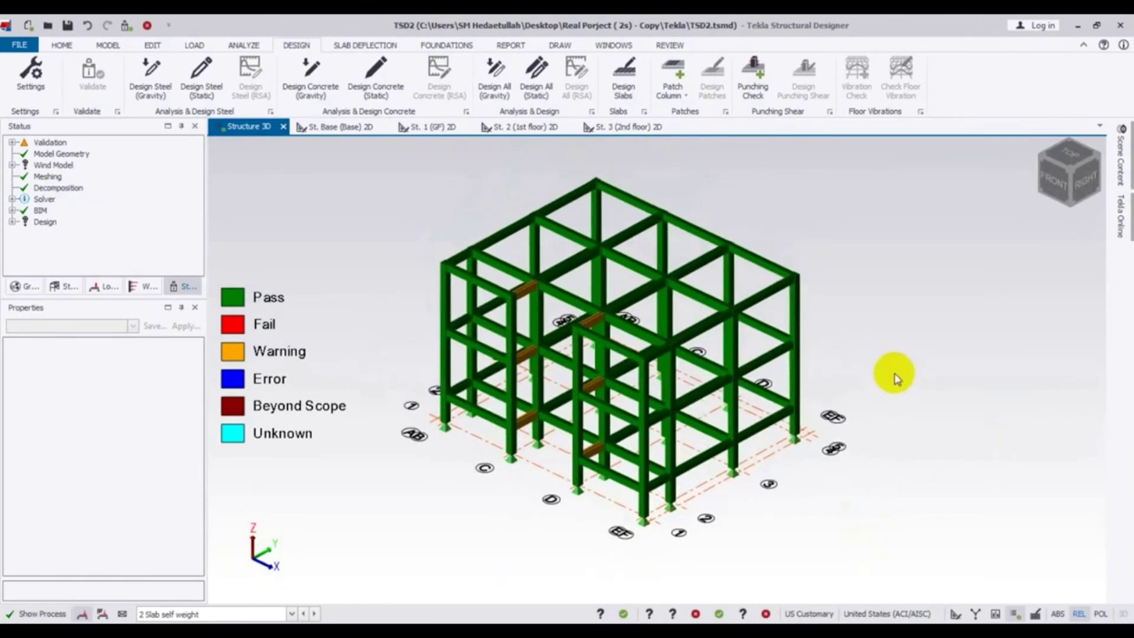